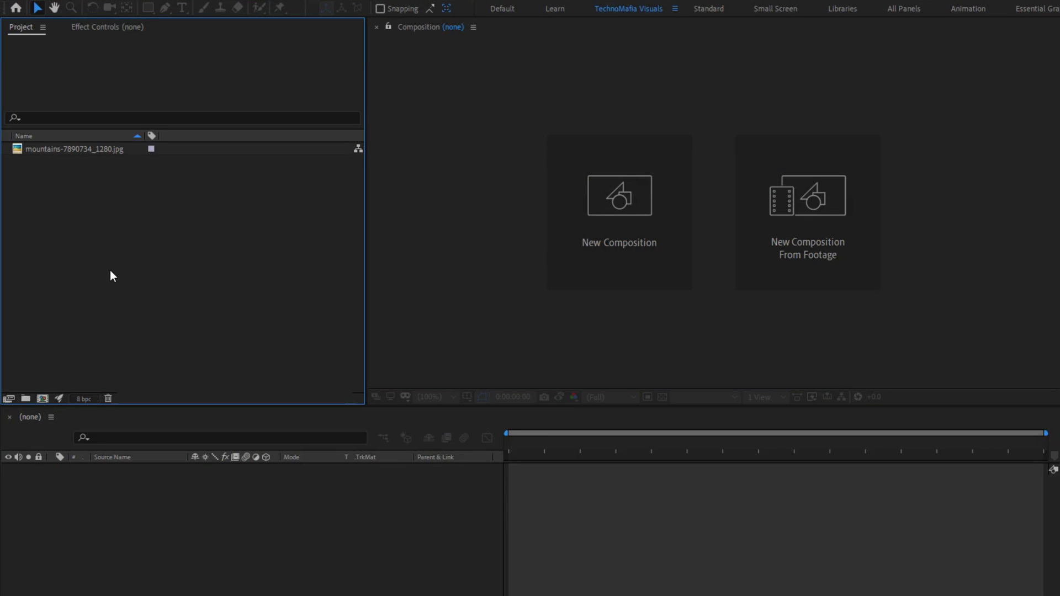
# Select mountains-7890734_1280.jpg in the Project panel to show its 1280 x 853 details
pyautogui.click(97, 154)
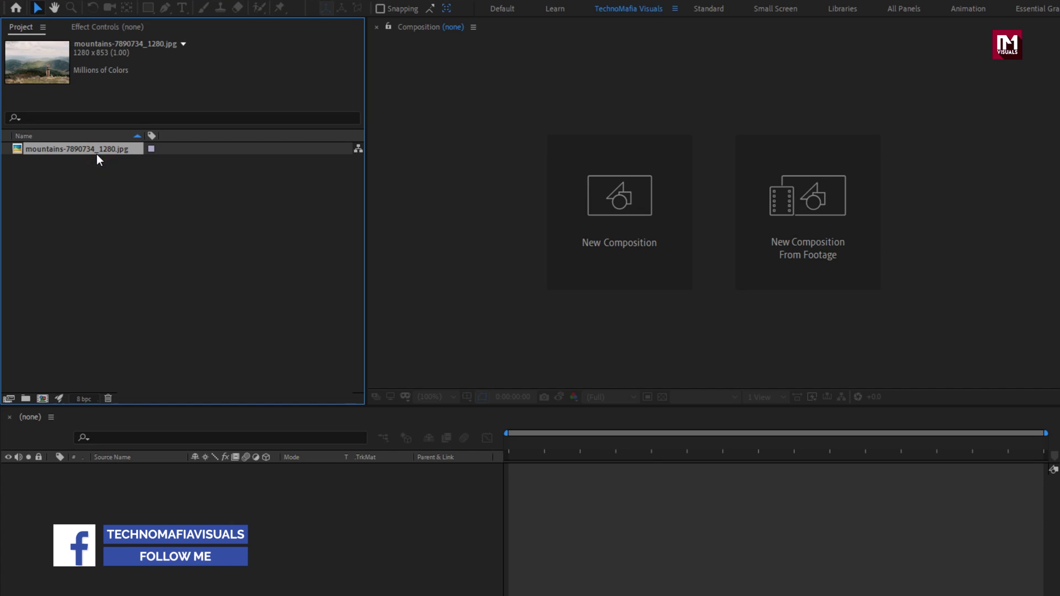
# Create a composition named '3D Animation' at 1920x1080, 30 fps, with a 0:00:05:00 duration
pyautogui.click(575, 224)
pyautogui.write('3')
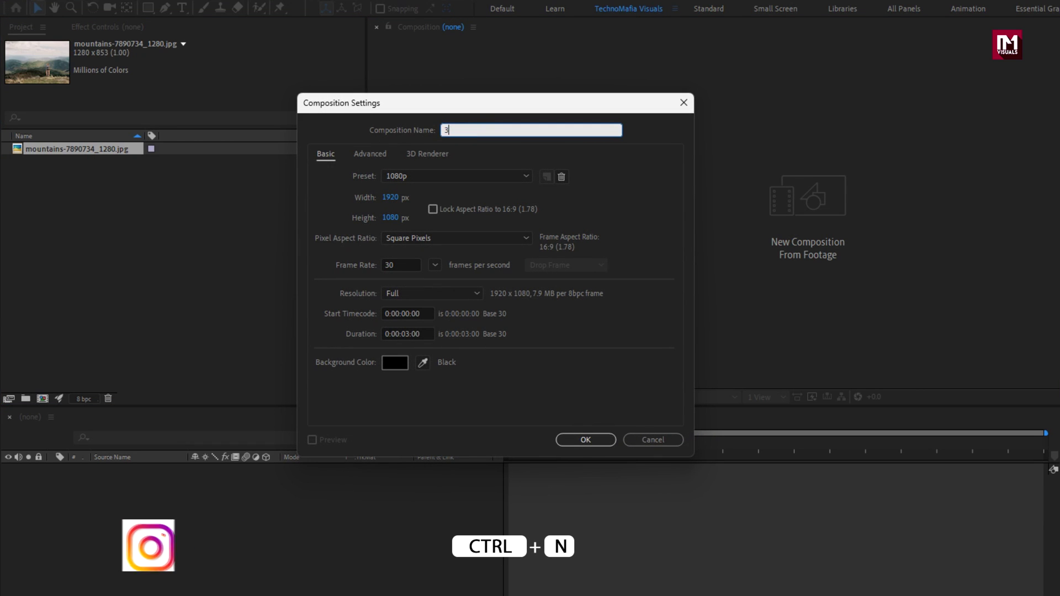
pyautogui.write('D Animation')
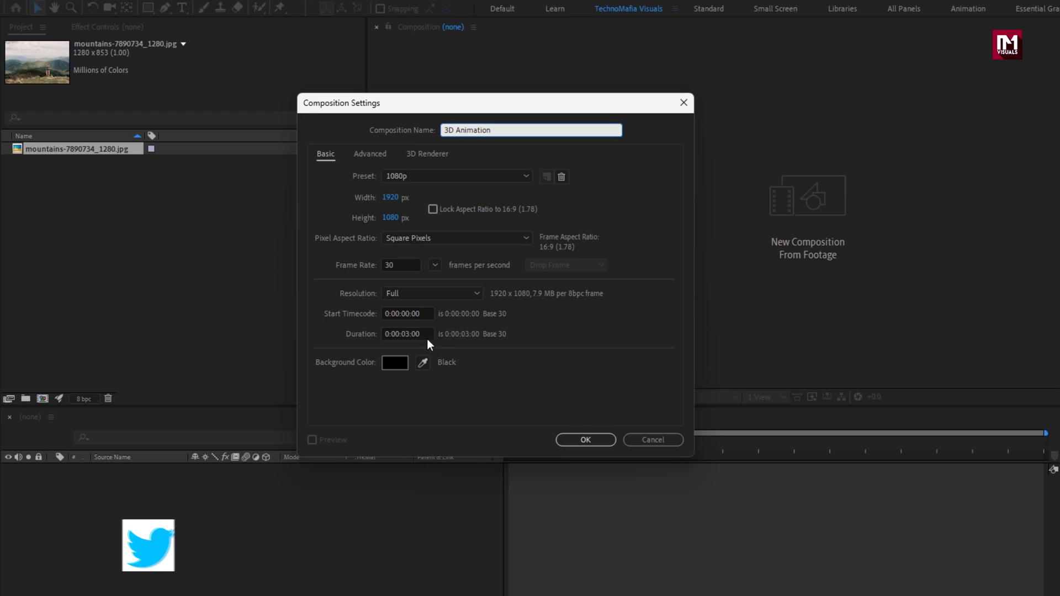
pyautogui.click(407, 334)
pyautogui.press('BackSpace')
pyautogui.press('BackSpace')
pyautogui.write('5')
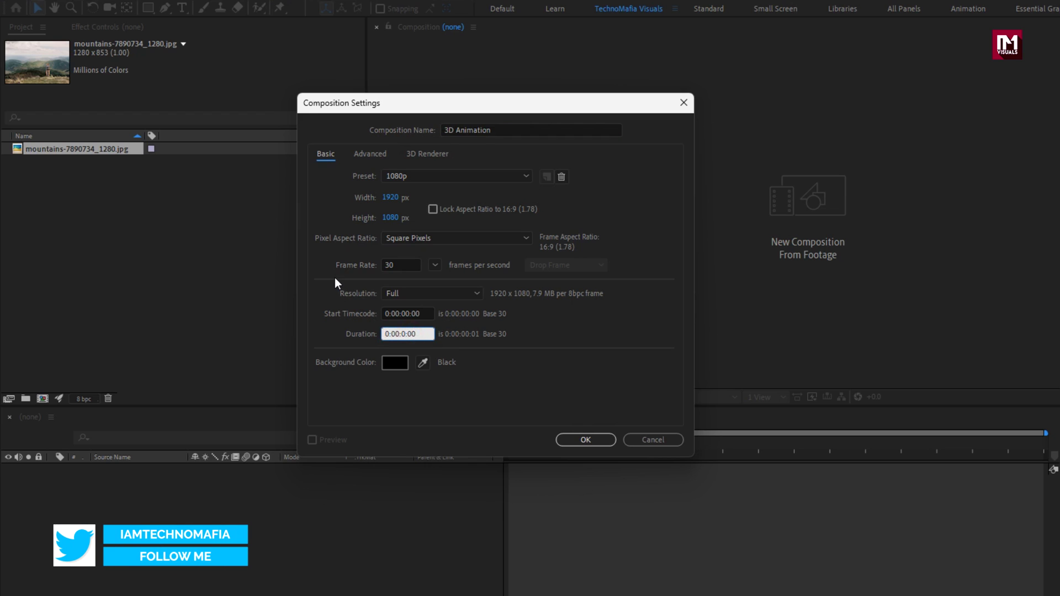
pyautogui.click(576, 437)
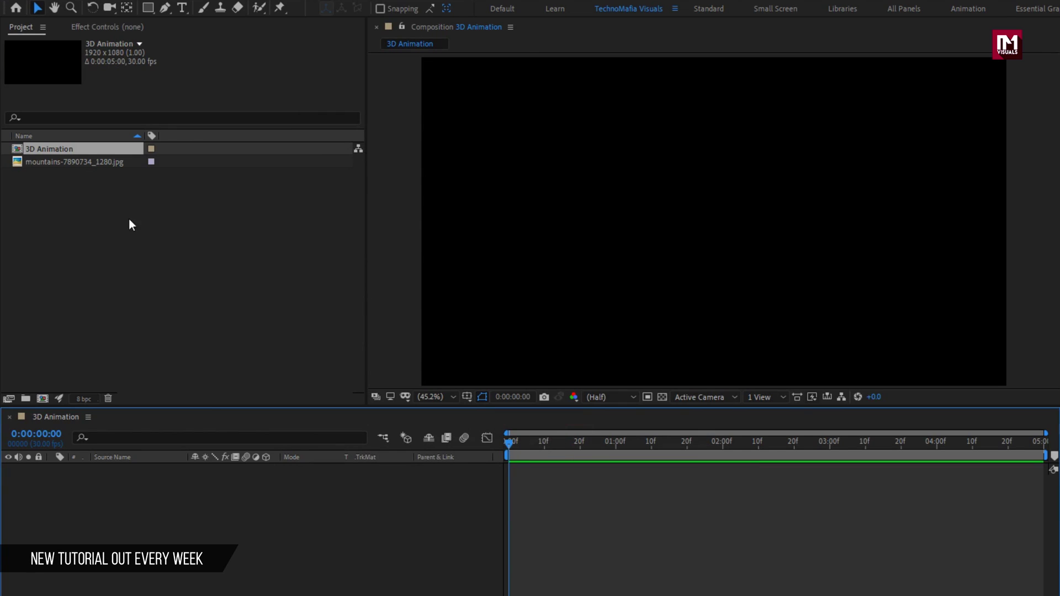
# Add the mountains photo to 3D Animation, scale it to 151%, and nudge Position Y to about 507
pyautogui.moveTo(87, 164); pyautogui.dragTo(167, 497)
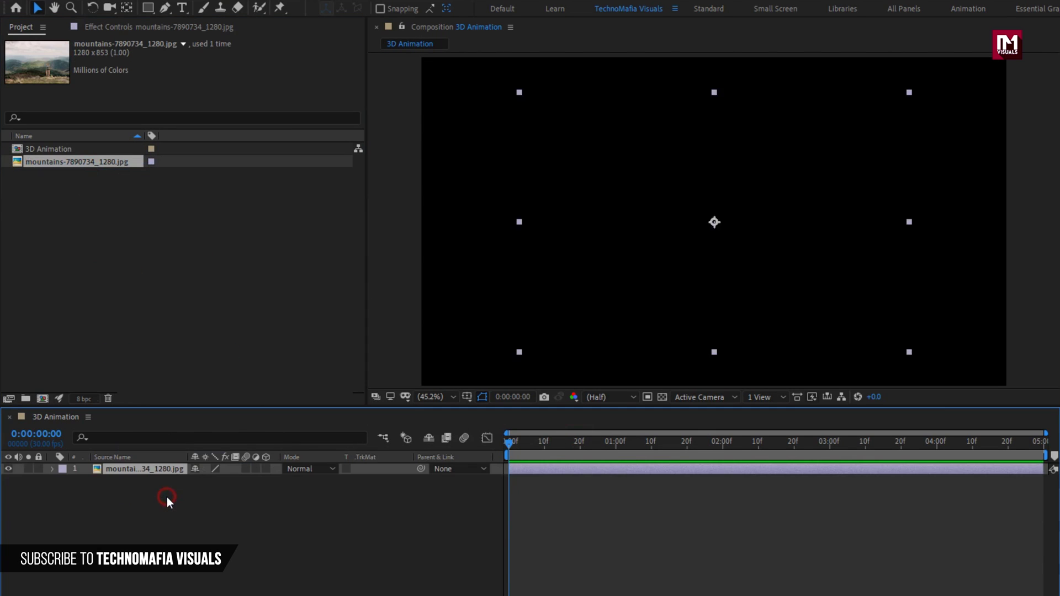
pyautogui.press('s')
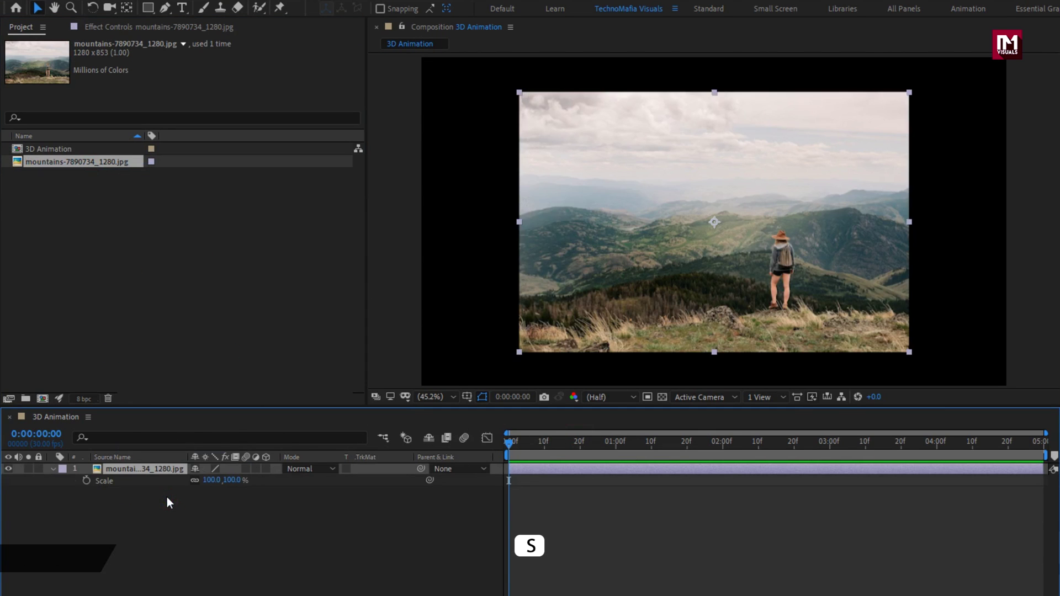
pyautogui.moveTo(227, 480); pyautogui.dragTo(264, 482)
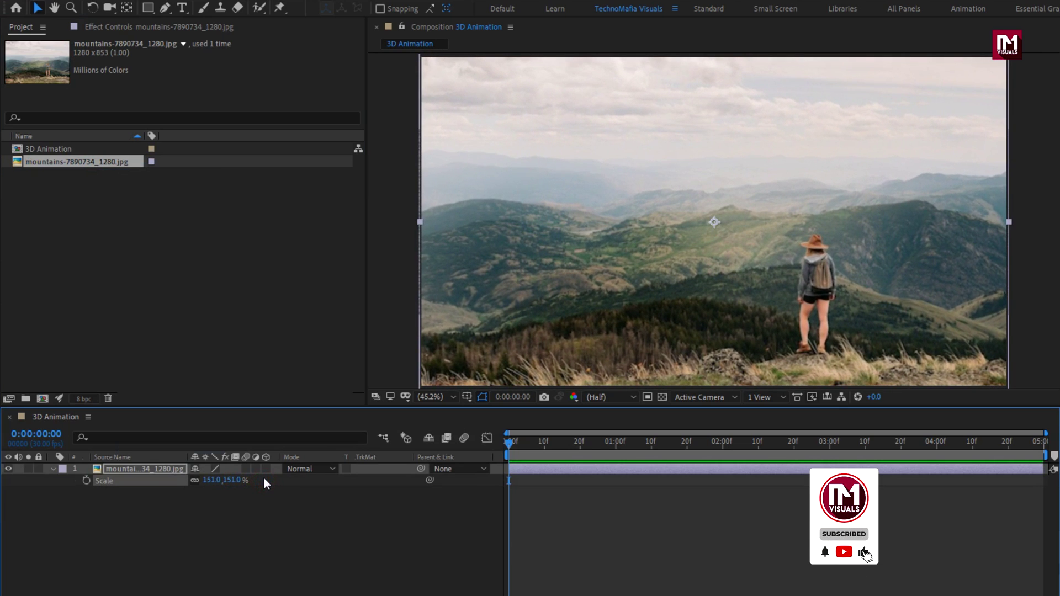
pyautogui.click(168, 467)
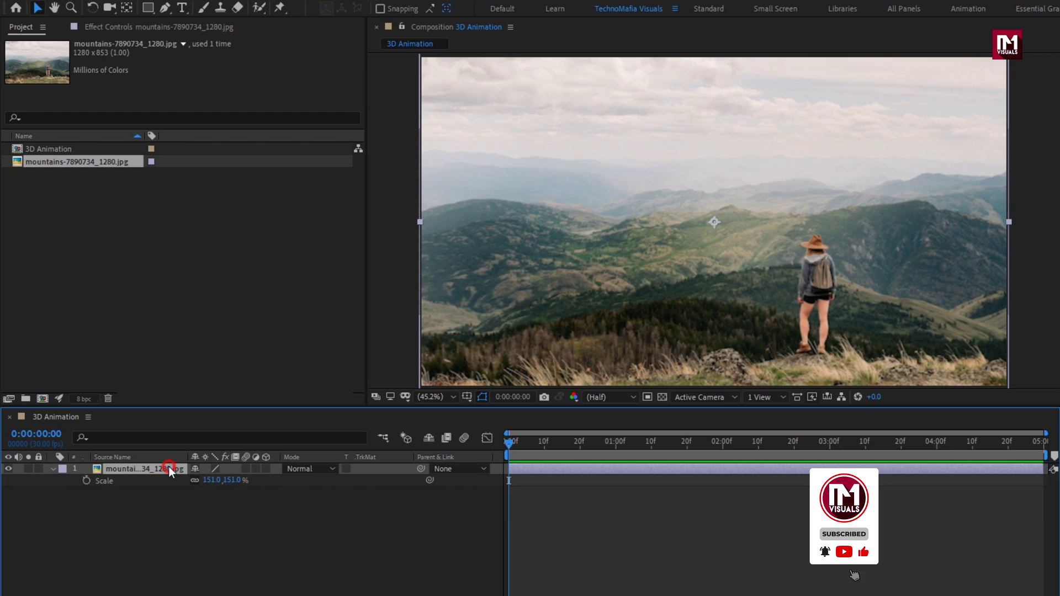
pyautogui.press('p')
pyautogui.moveTo(226, 479)
pyautogui.mouseDown()
pyautogui.moveTo(204, 477)
pyautogui.moveTo(218, 477)
pyautogui.mouseUp()
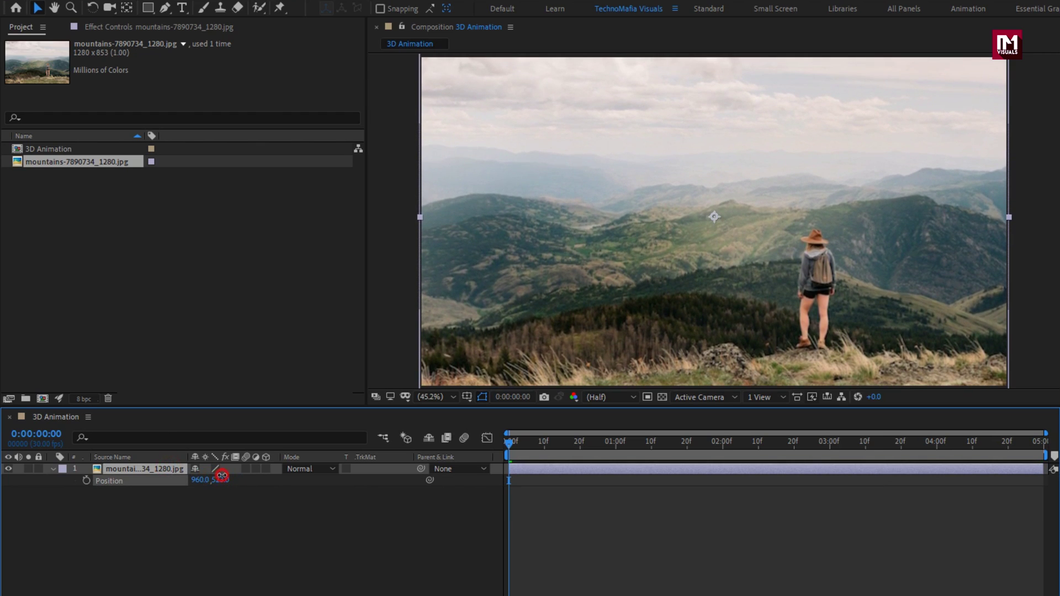
# Pre-compose the photo layer as 'Media', moving all attributes into the new composition
pyautogui.click(51, 469)
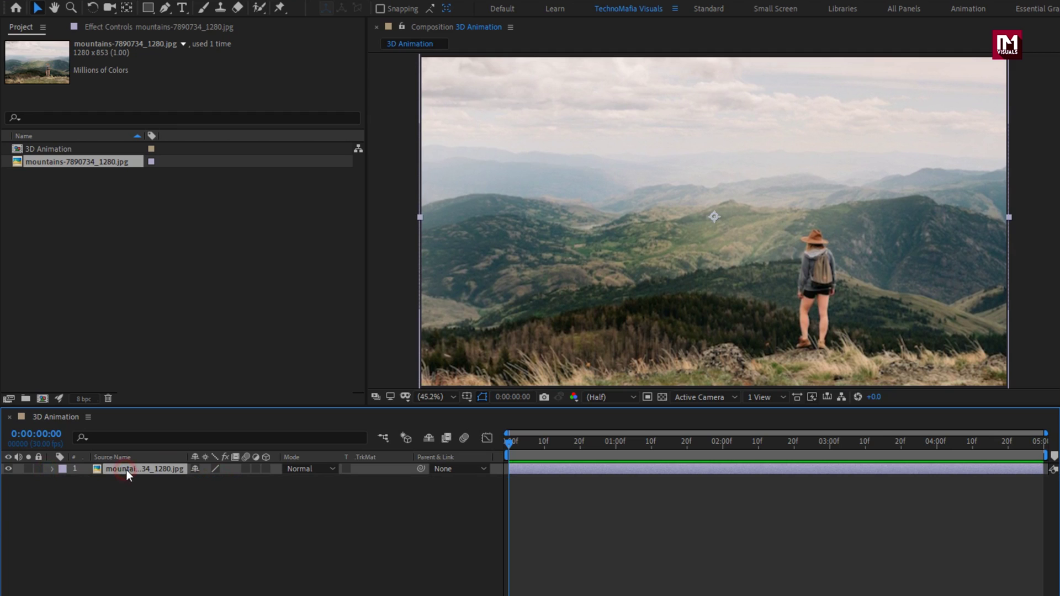
pyautogui.rightClick(127, 469)
pyautogui.click(156, 409)
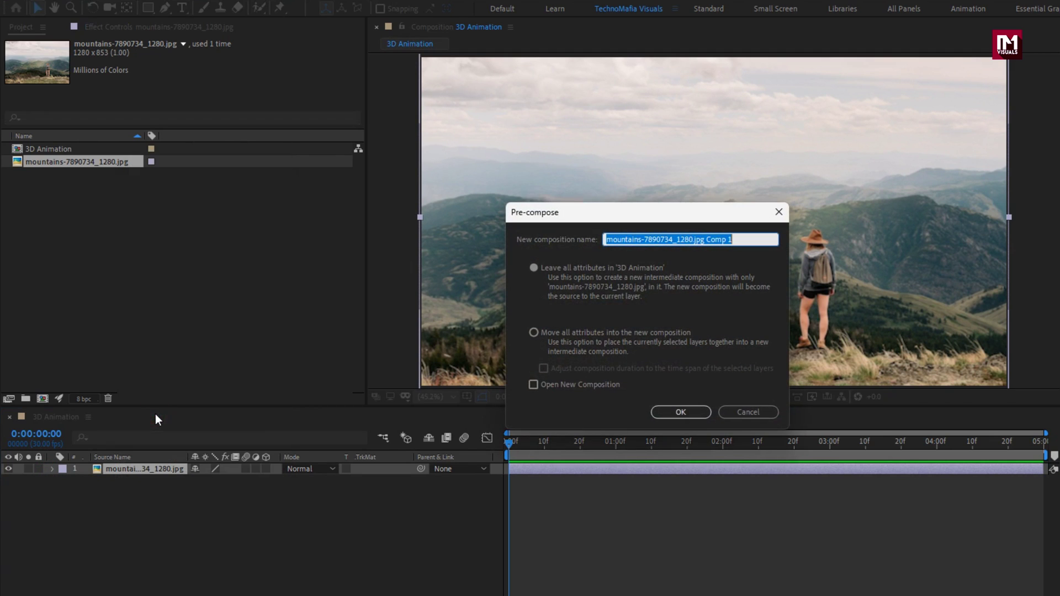
pyautogui.write('Media')
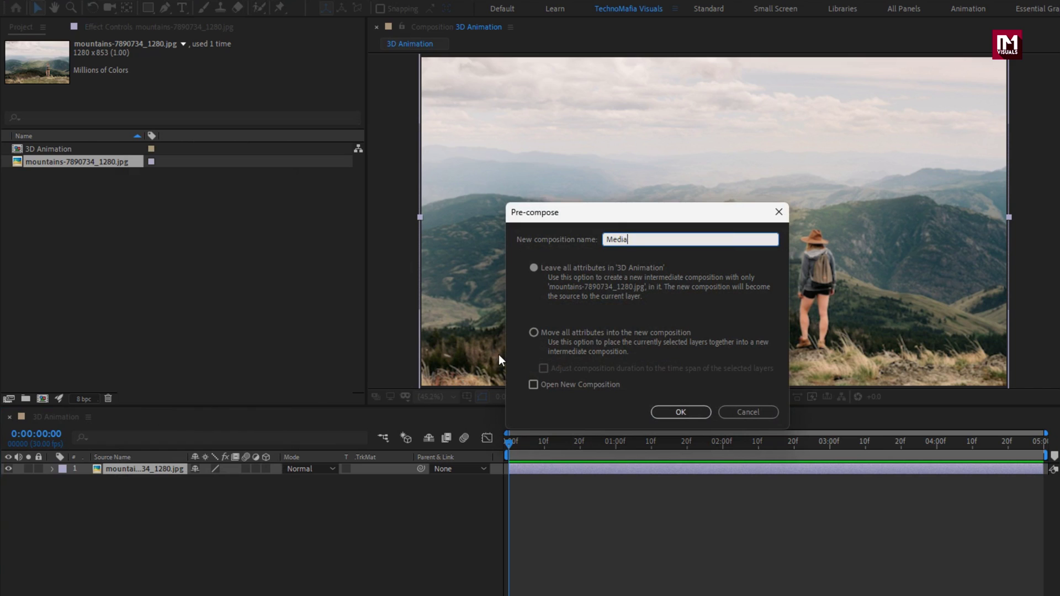
pyautogui.click(534, 333)
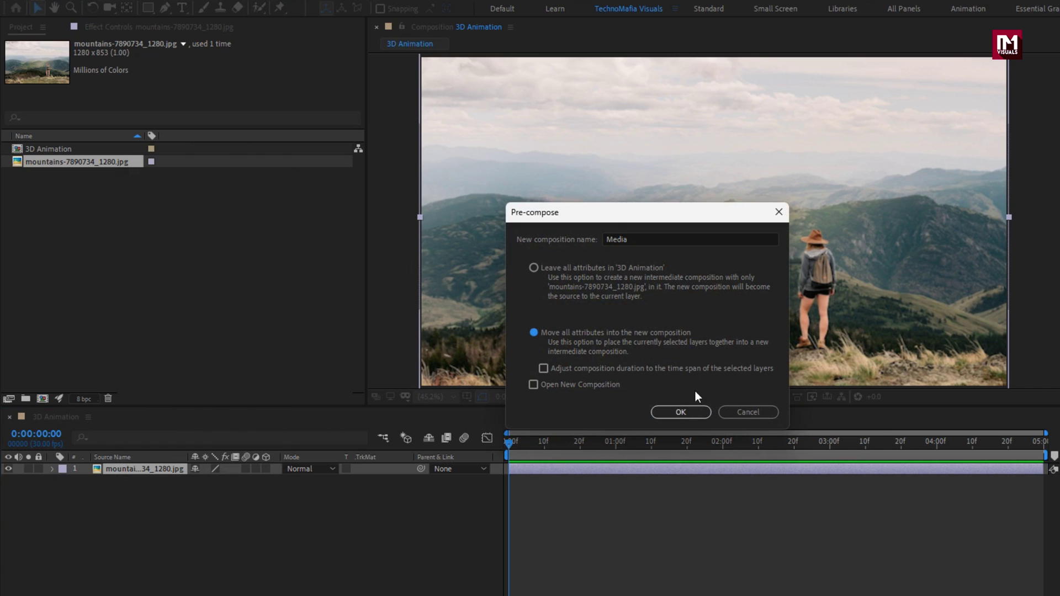
pyautogui.click(681, 412)
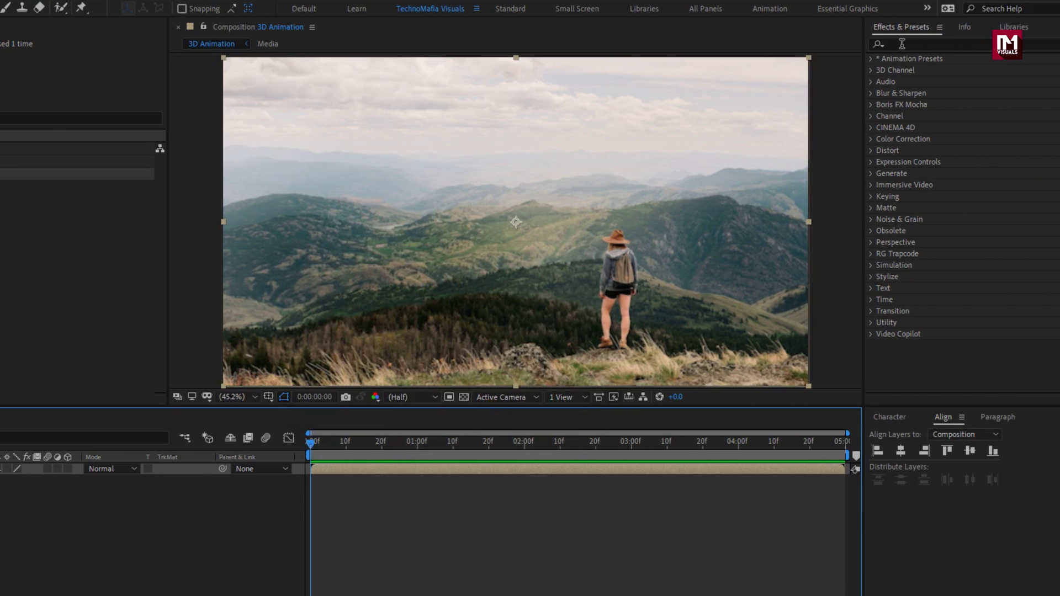
# Apply Fast Box Blur to the Media layer with Blur Radius 35 and Repeat Edge Pixels on
pyautogui.click(902, 43)
pyautogui.write('fast')
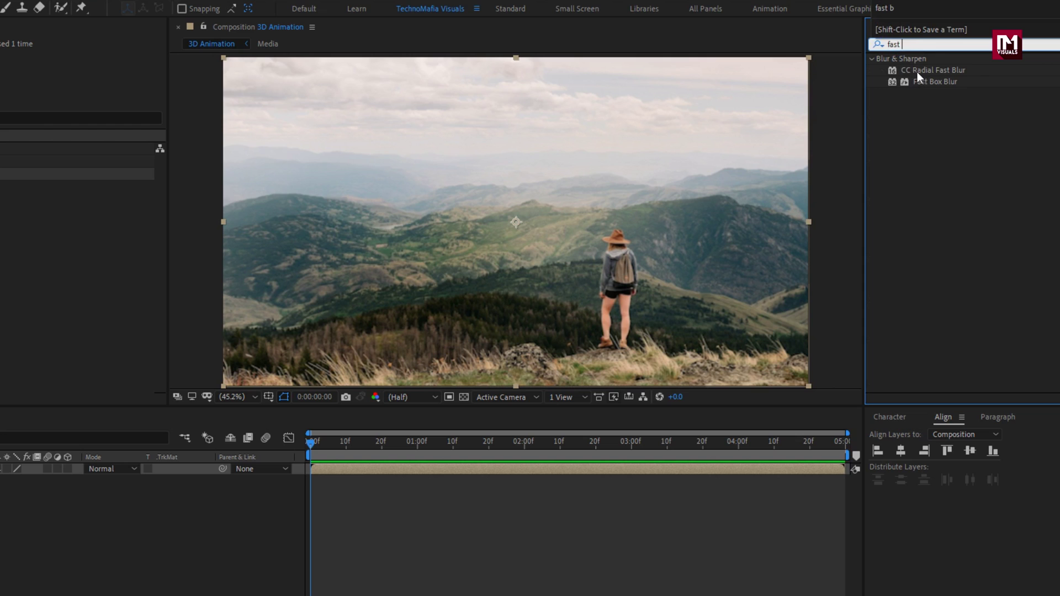
pyautogui.moveTo(936, 84); pyautogui.dragTo(571, 242)
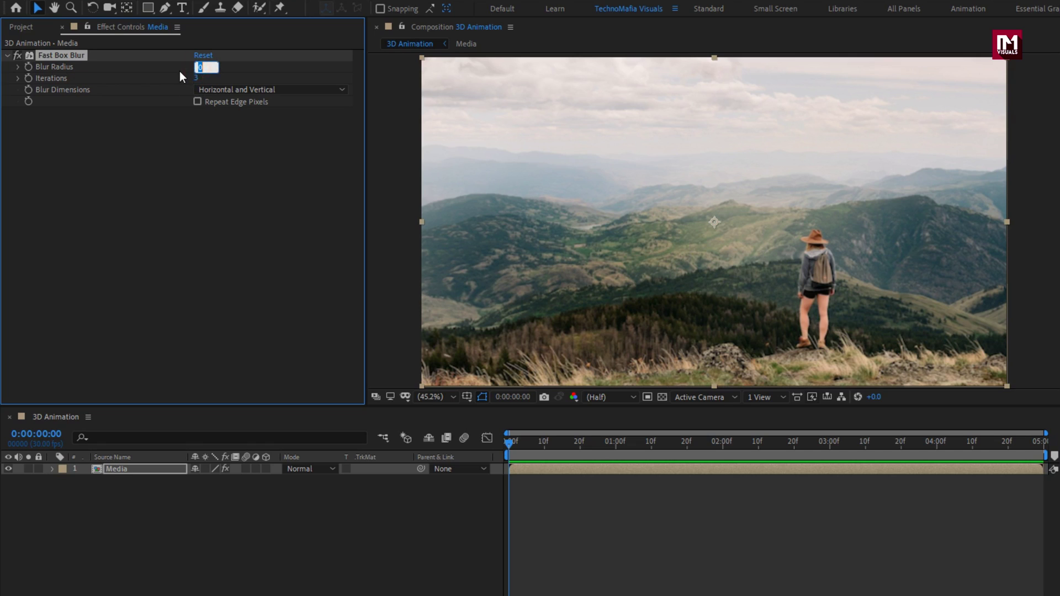
pyautogui.write('35.')
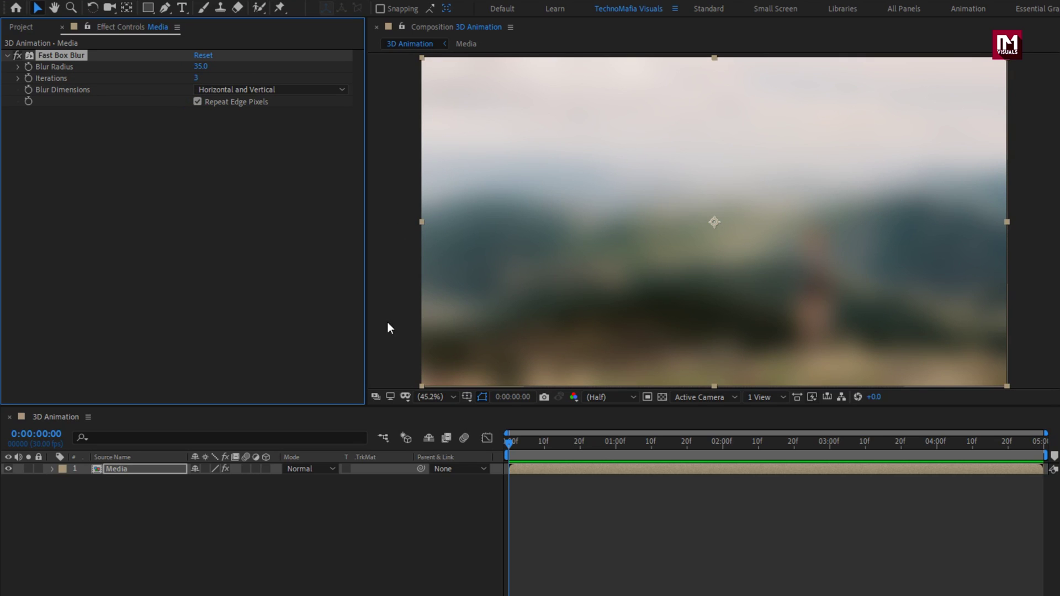
pyautogui.click(145, 470)
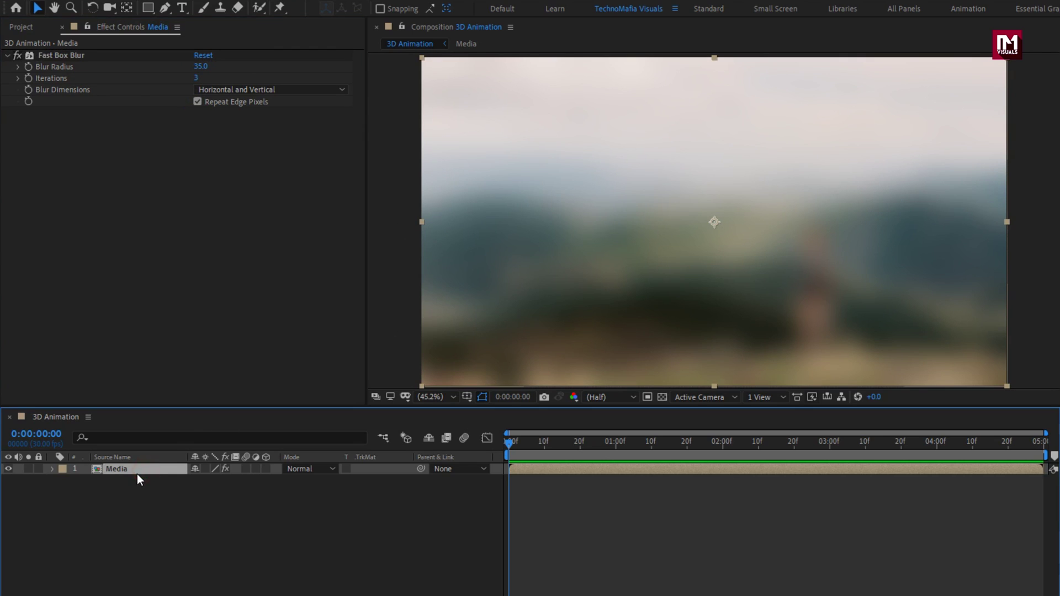
# Add another Media copy on top and apply Motion Tile at 200 output width/height with Mirror Edges
pyautogui.click(21, 27)
pyautogui.moveTo(37, 163); pyautogui.dragTo(133, 464)
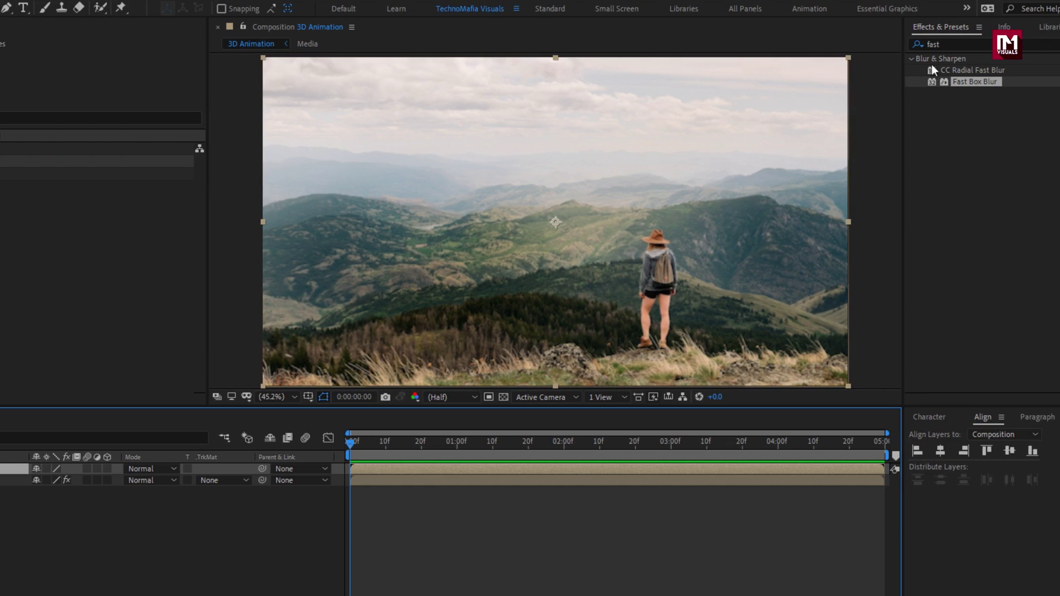
pyautogui.click(894, 44)
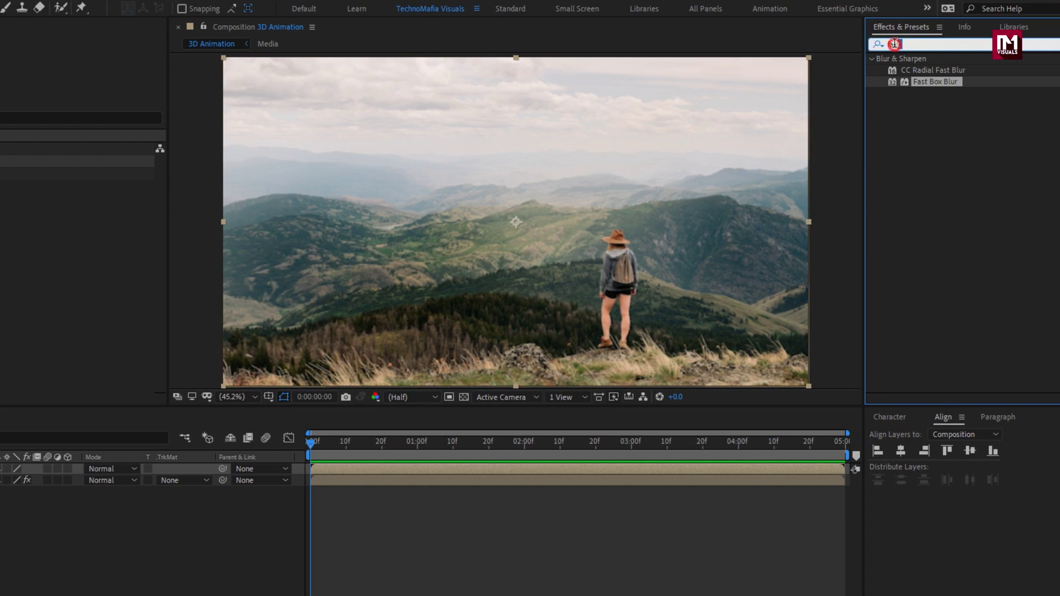
pyautogui.write('motion')
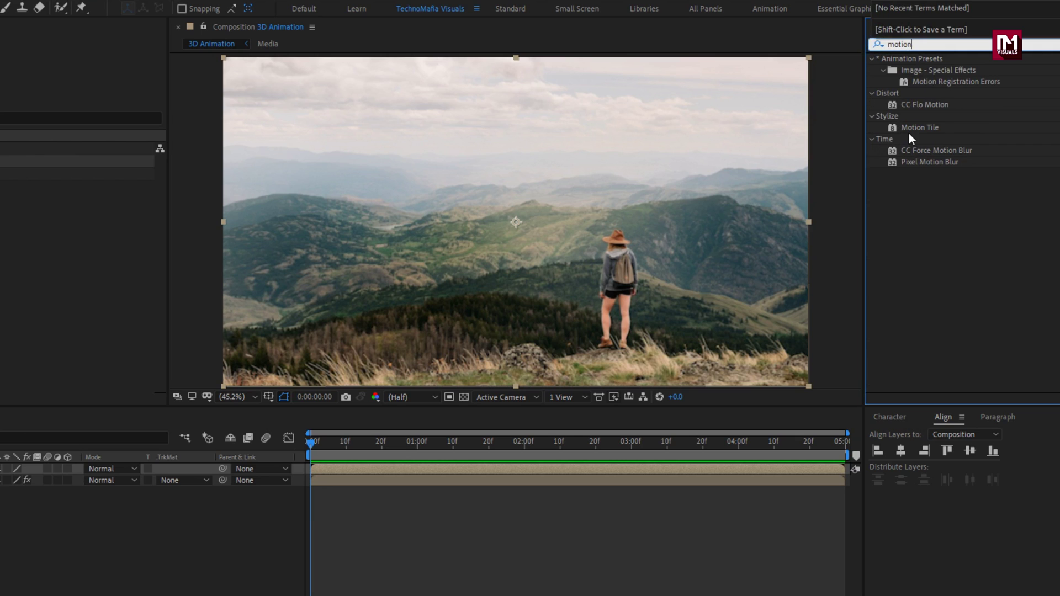
pyautogui.click(914, 130)
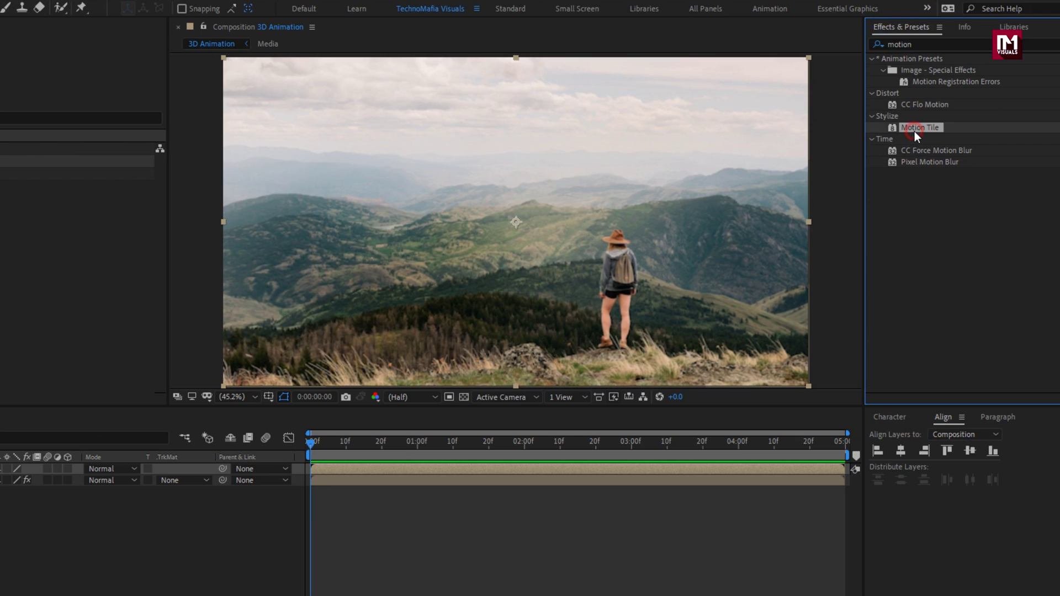
pyautogui.moveTo(914, 131); pyautogui.dragTo(558, 203)
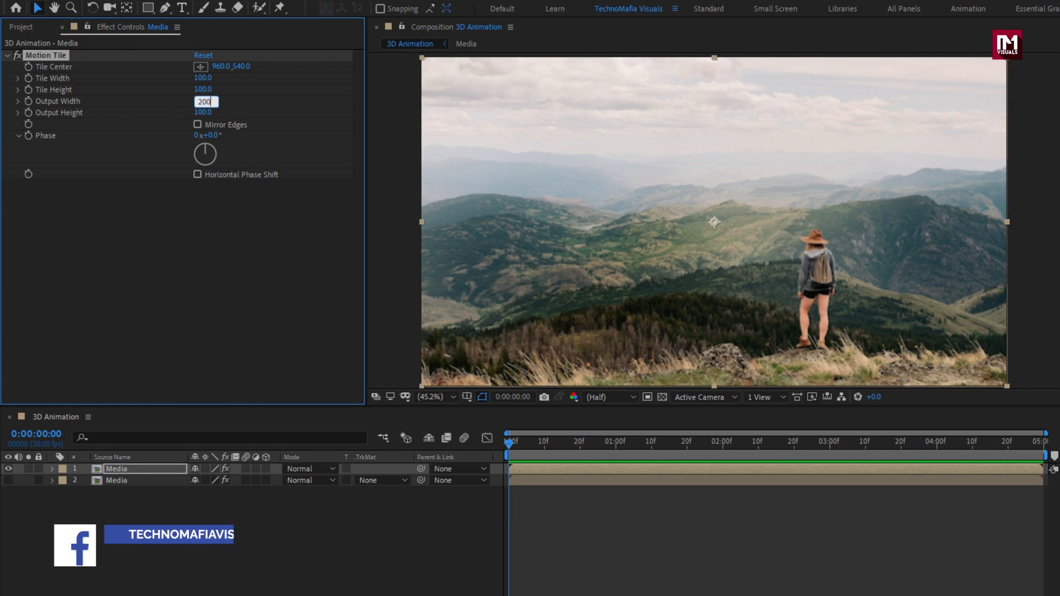
pyautogui.write('200')
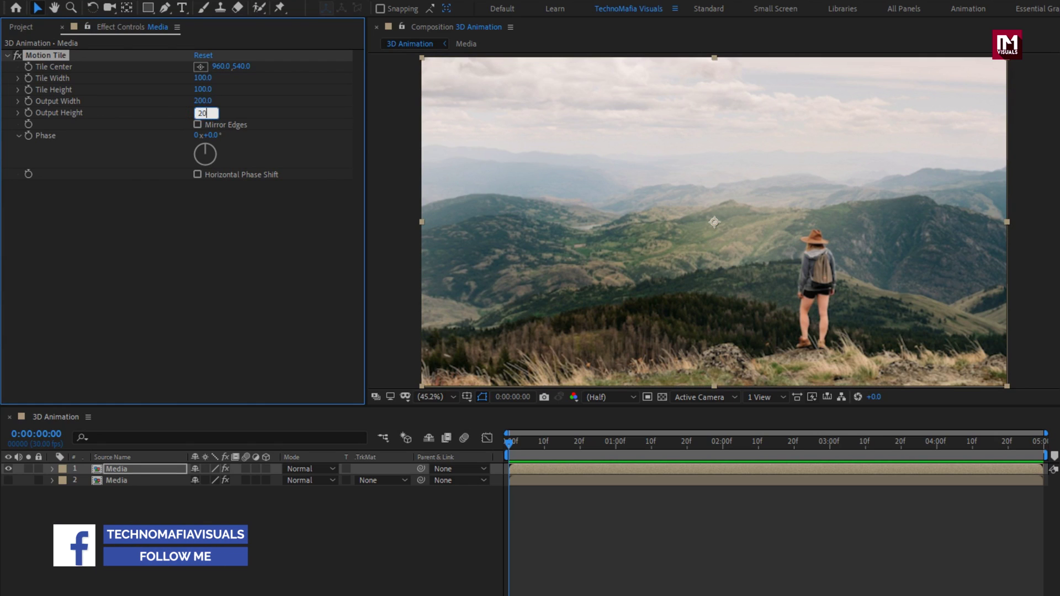
pyautogui.press('Return')
pyautogui.click(198, 125)
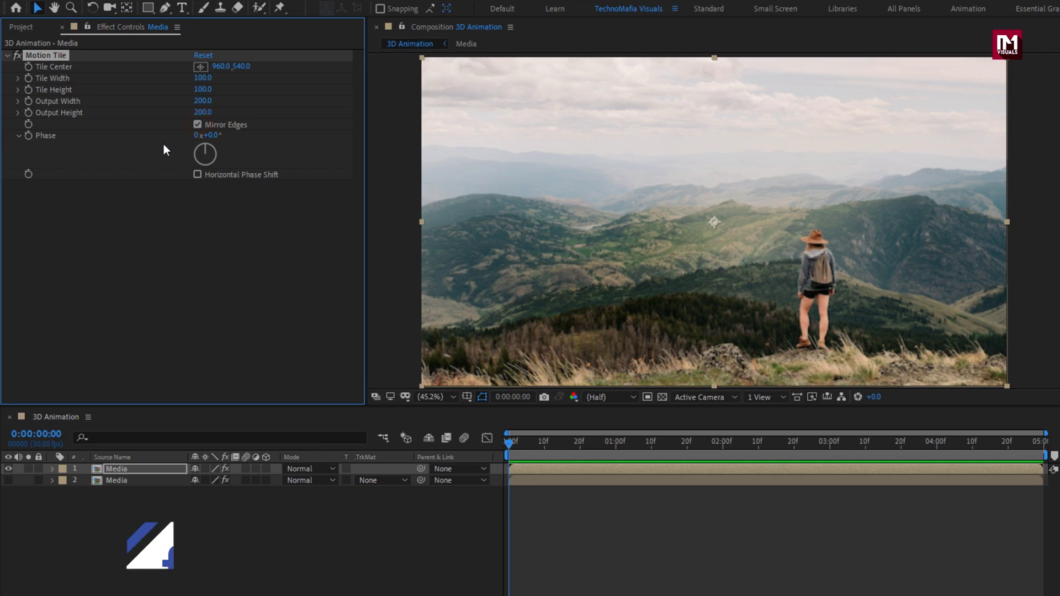
# Apply the Displacement Map effect to the top Media layer
pyautogui.click(7, 55)
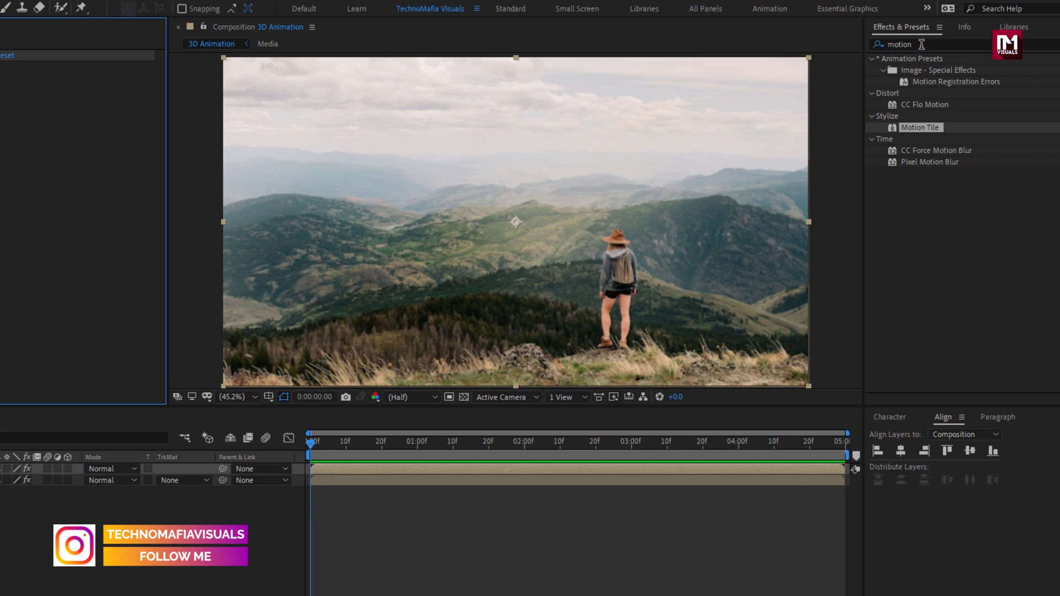
pyautogui.click(884, 44)
pyautogui.write('disp')
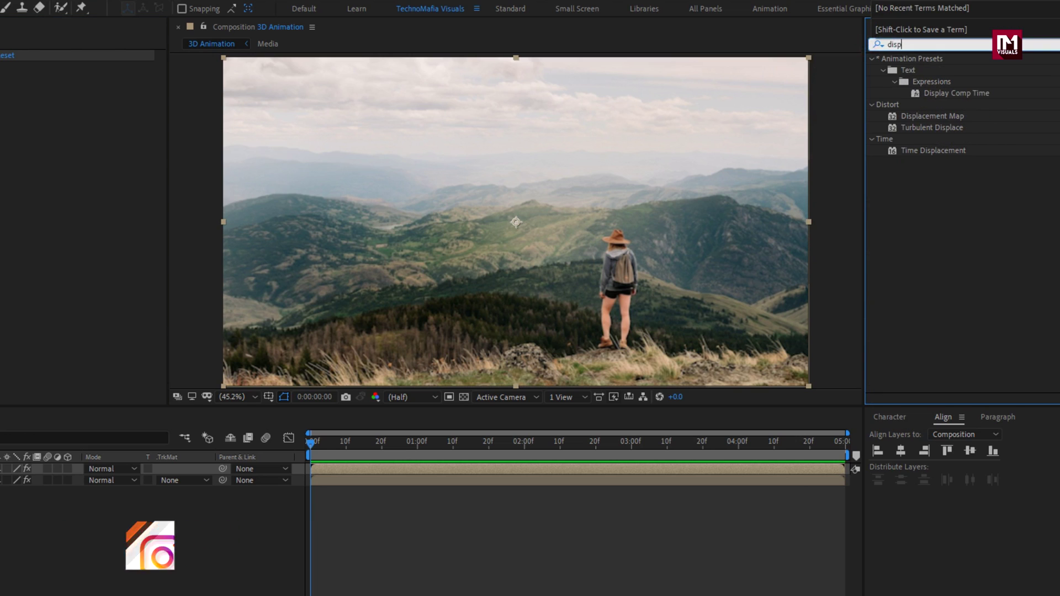
pyautogui.moveTo(918, 117); pyautogui.dragTo(496, 198)
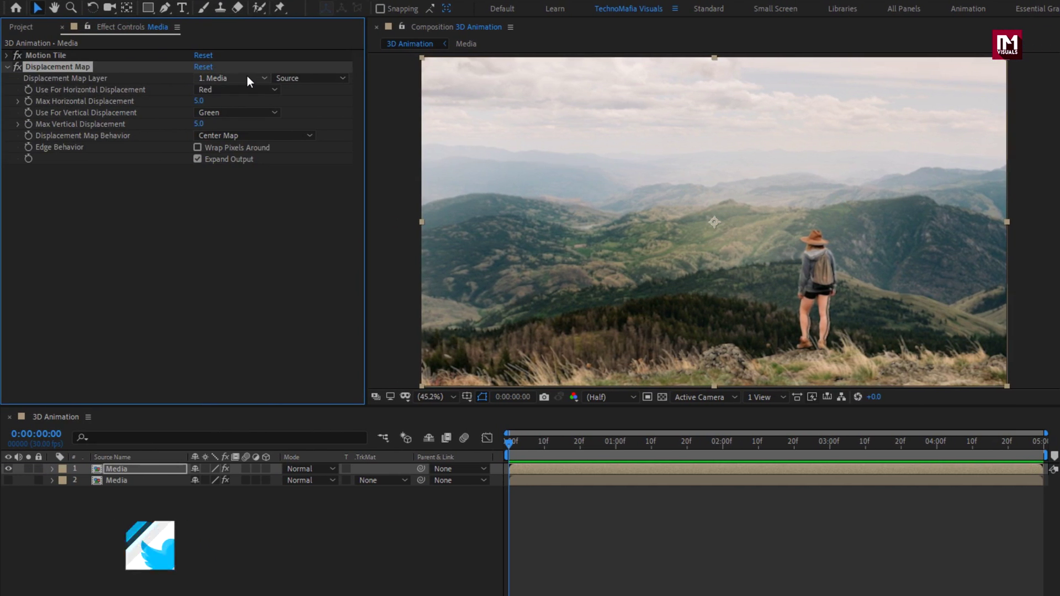
# Set Map Layer to 2. Media with Effects & Masks, using Luminance for horizontal and vertical
pyautogui.click(48, 78)
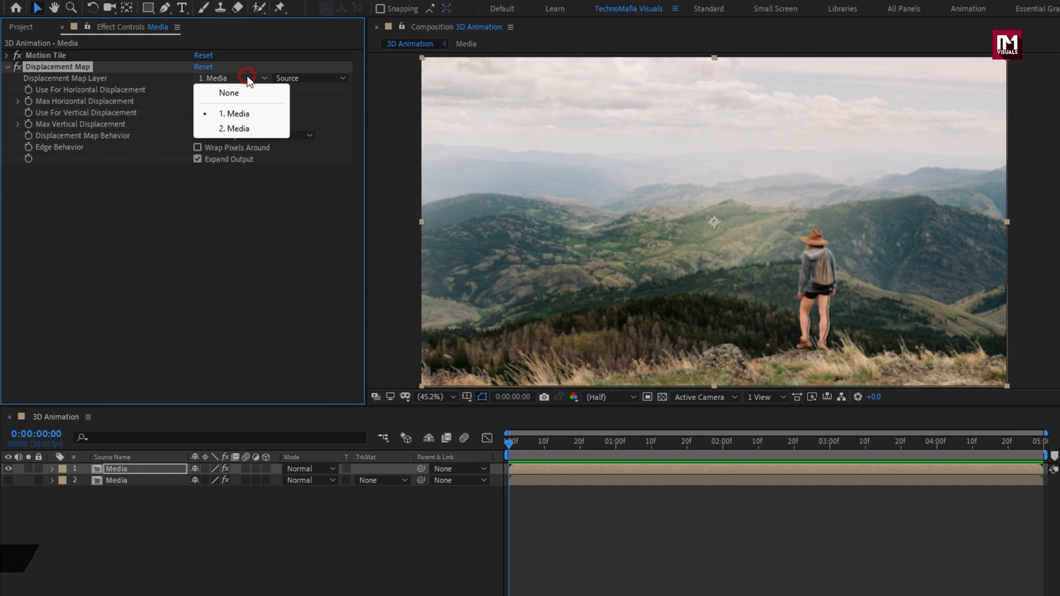
pyautogui.click(248, 131)
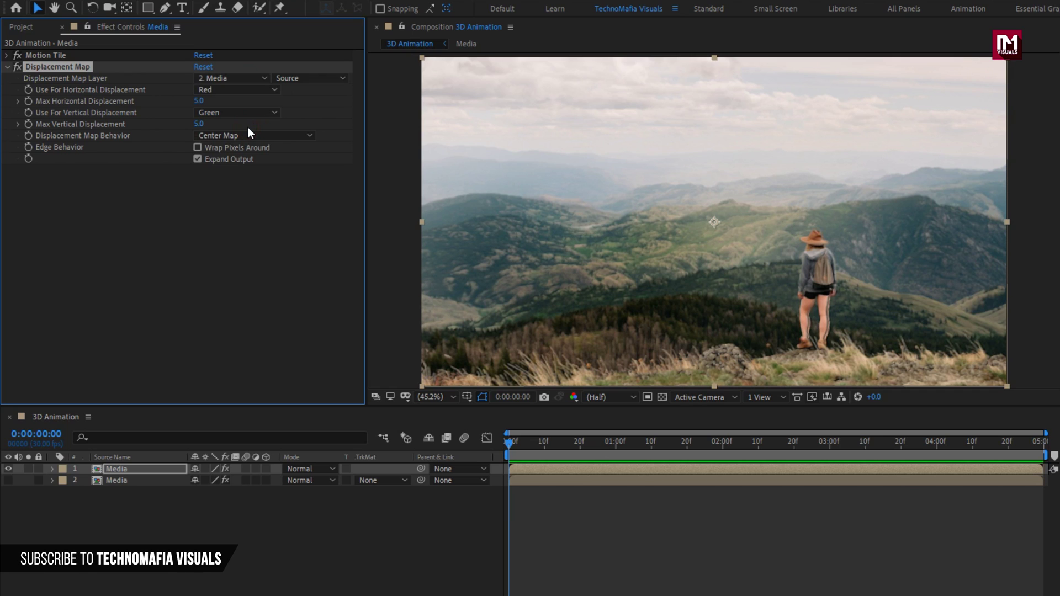
pyautogui.click(304, 78)
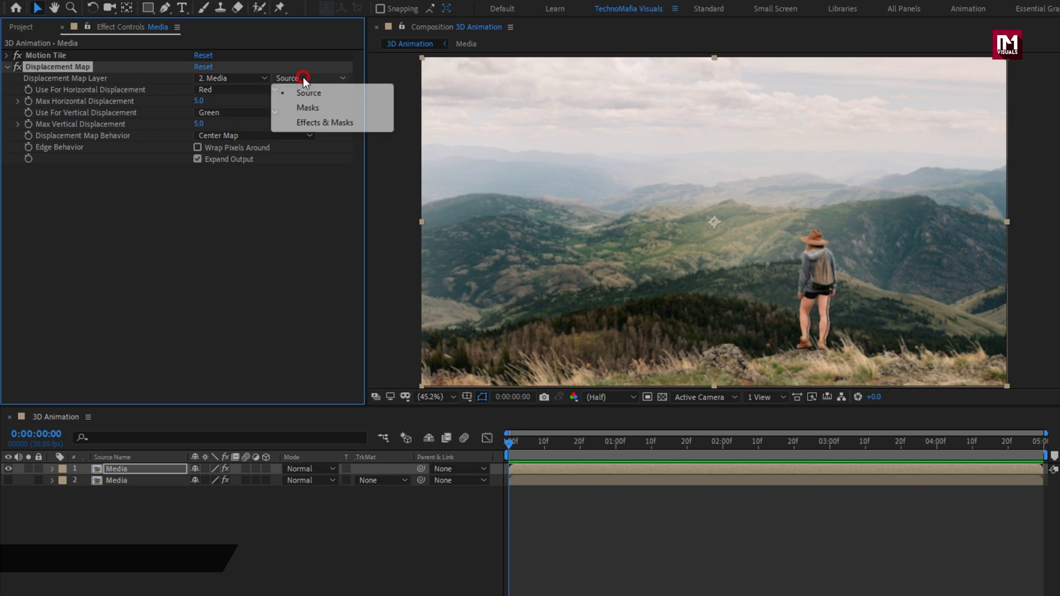
pyautogui.click(335, 121)
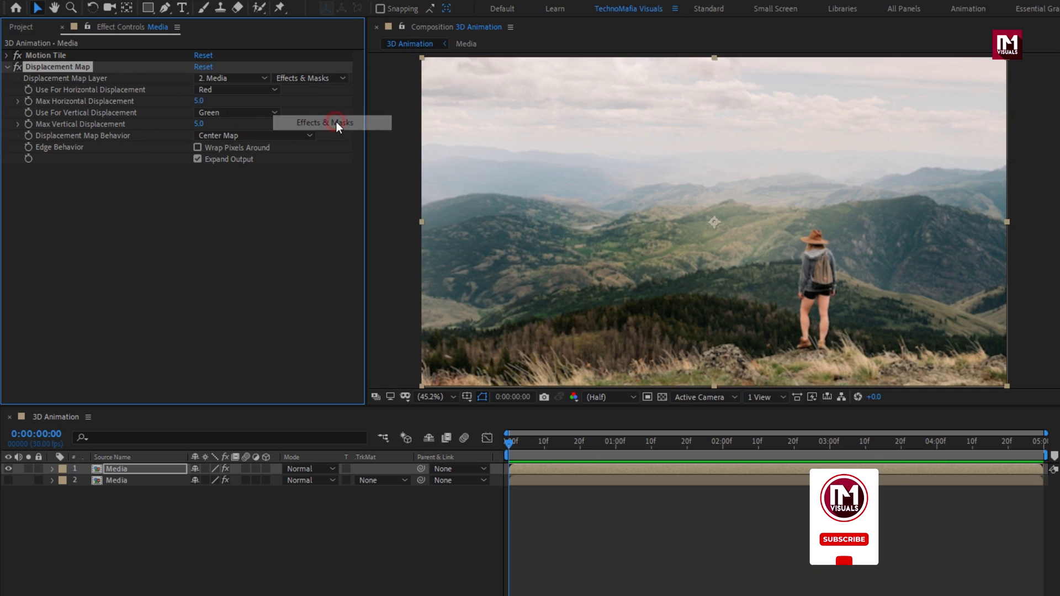
pyautogui.click(253, 89)
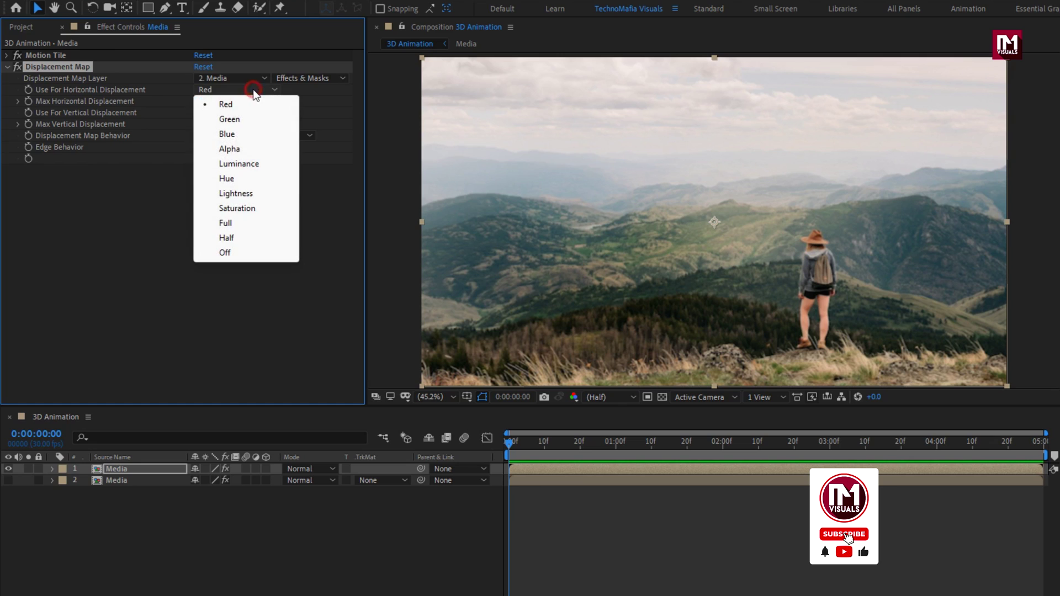
pyautogui.click(259, 163)
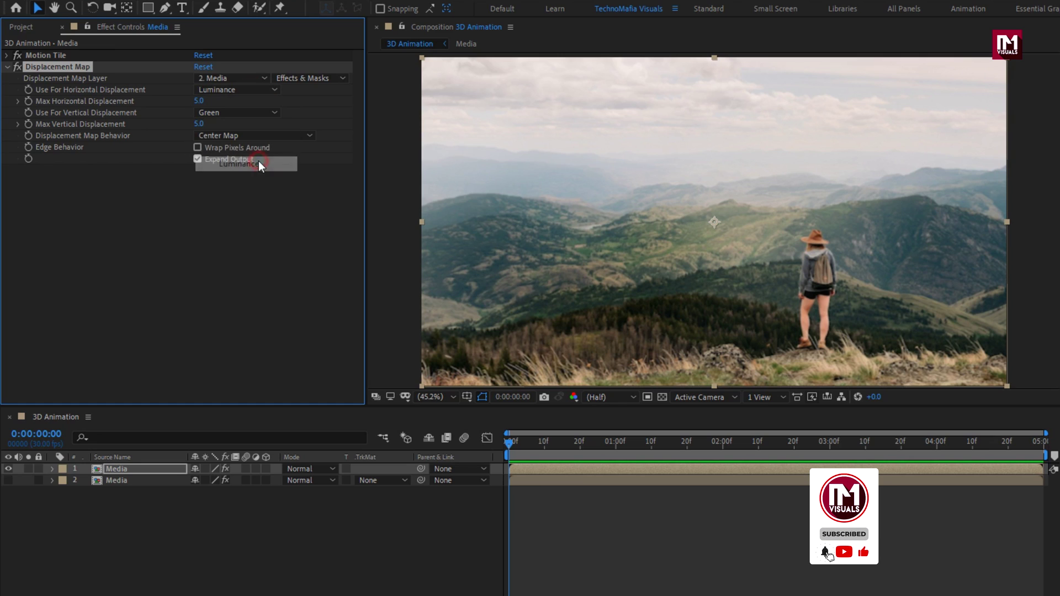
pyautogui.click(236, 112)
pyautogui.click(242, 186)
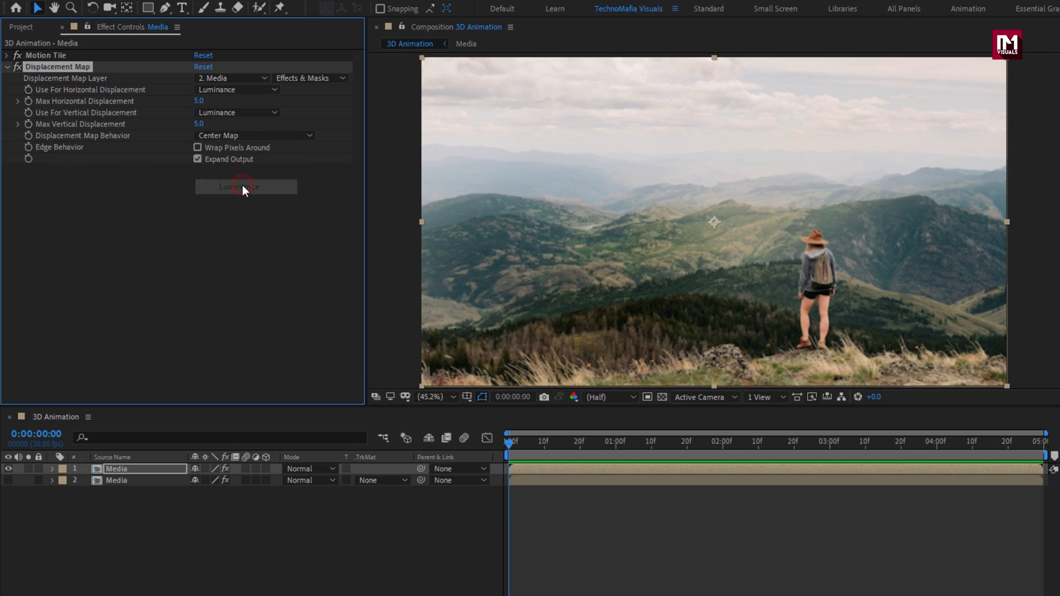
# Keyframe Max Horizontal and Vertical Displacement at 20 at the start
pyautogui.click(506, 443)
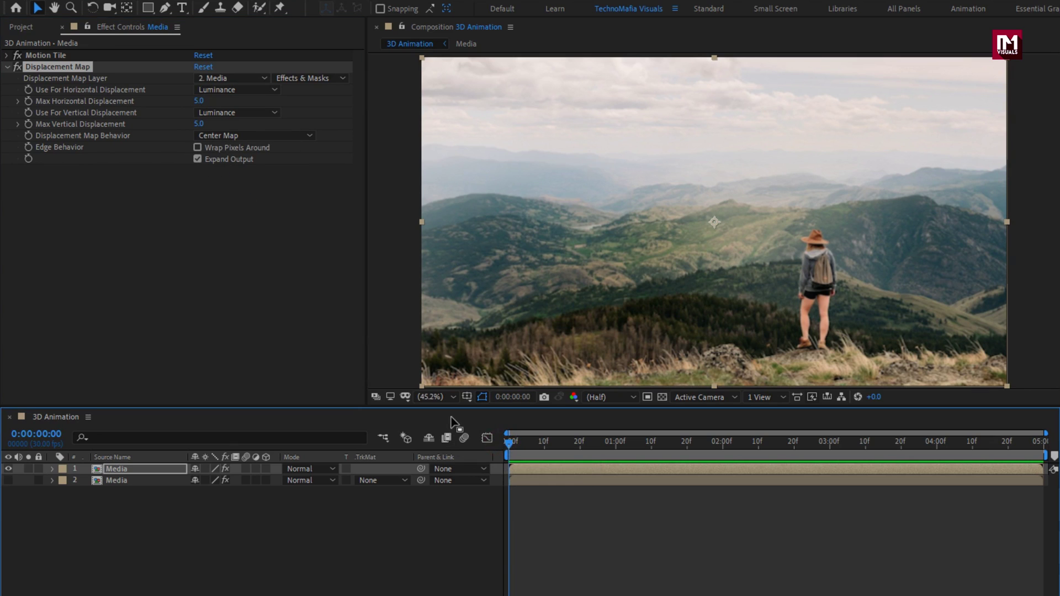
pyautogui.click(30, 101)
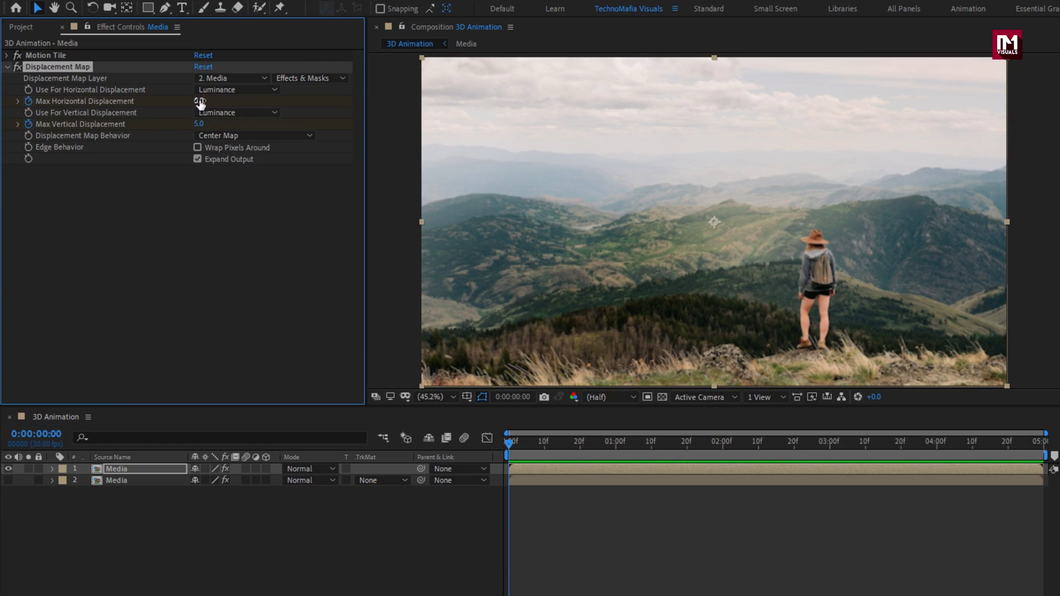
pyautogui.write('20')
pyautogui.click(198, 125)
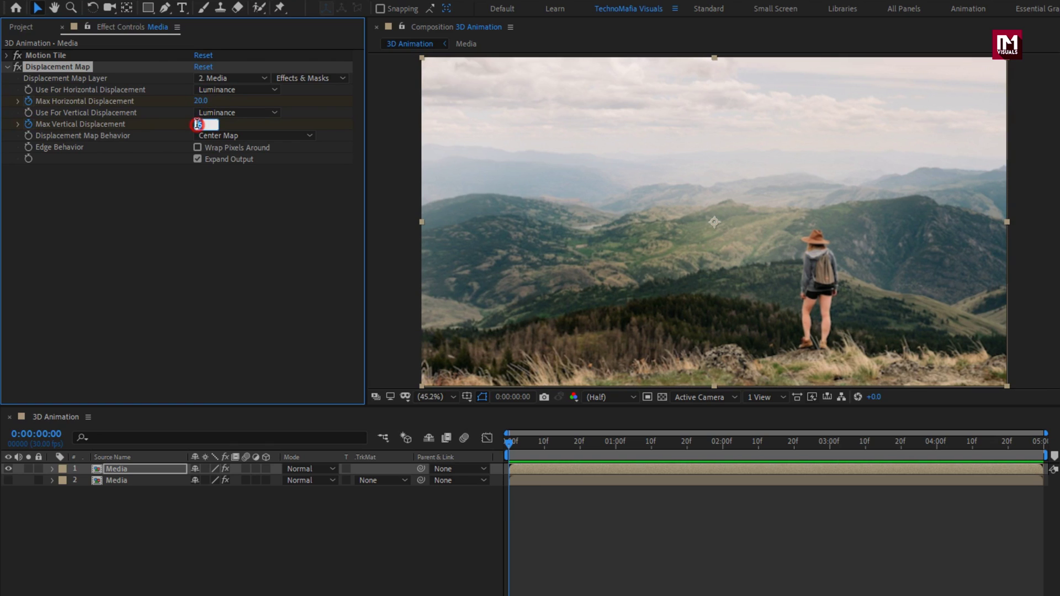
pyautogui.write('20')
pyautogui.press('Return')
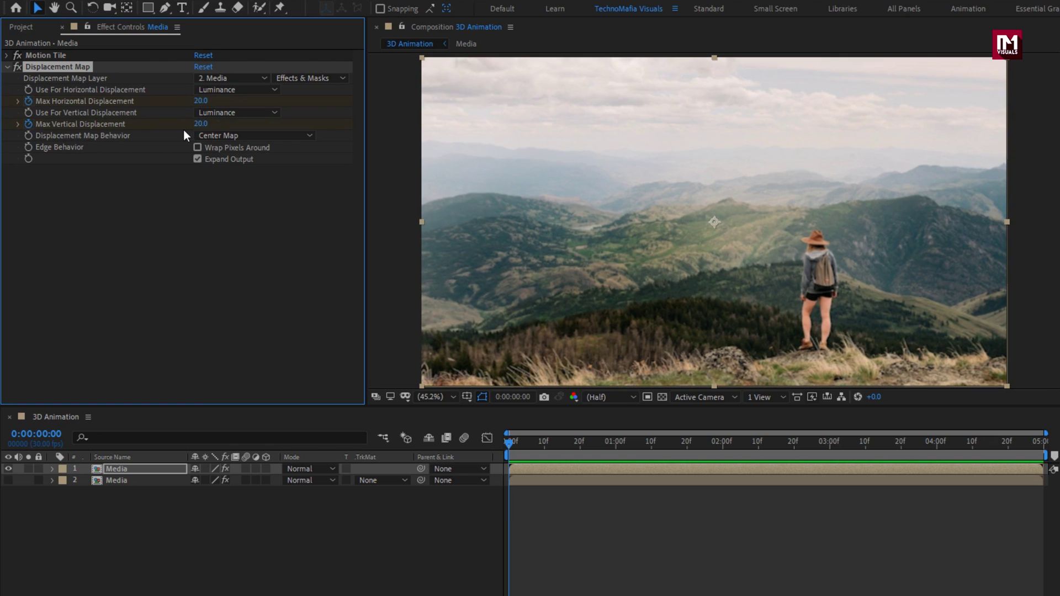
# At the last frame, set both Max Displacement values to -20
pyautogui.moveTo(510, 446); pyautogui.dragTo(1048, 445)
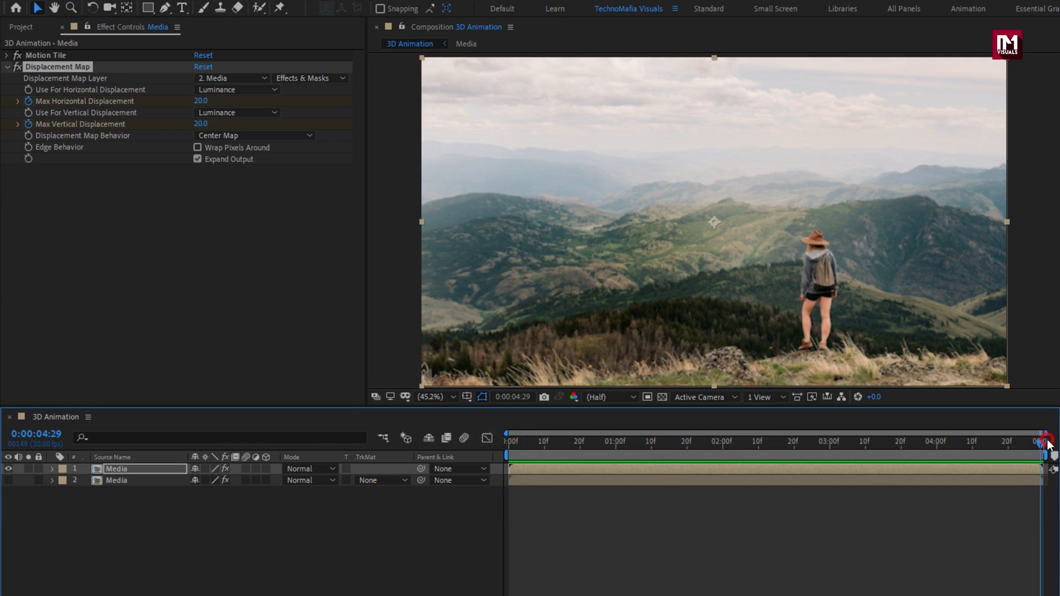
pyautogui.click(201, 101)
pyautogui.write('-')
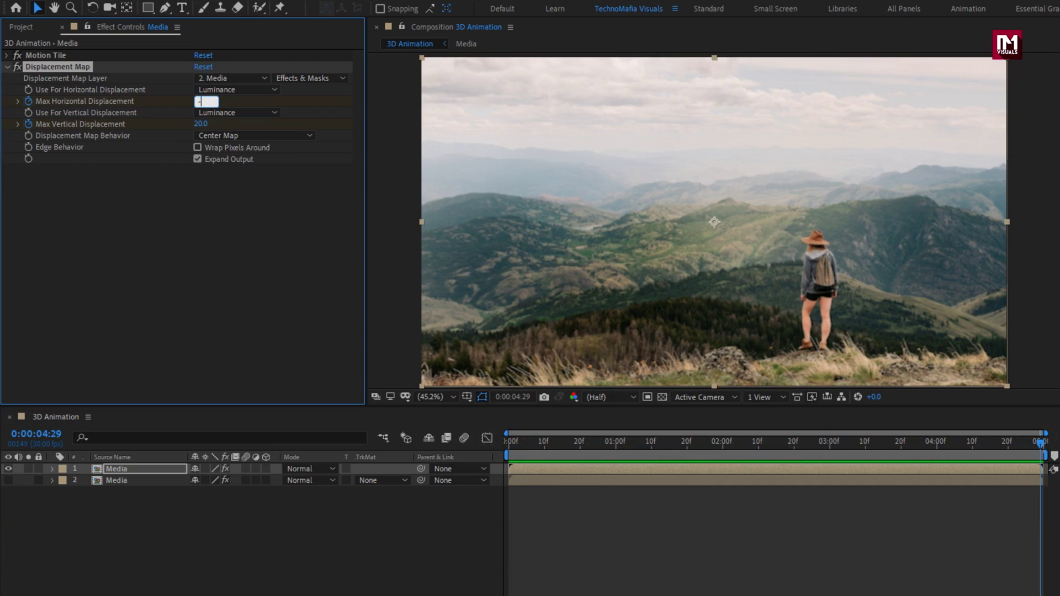
pyautogui.write('20.0')
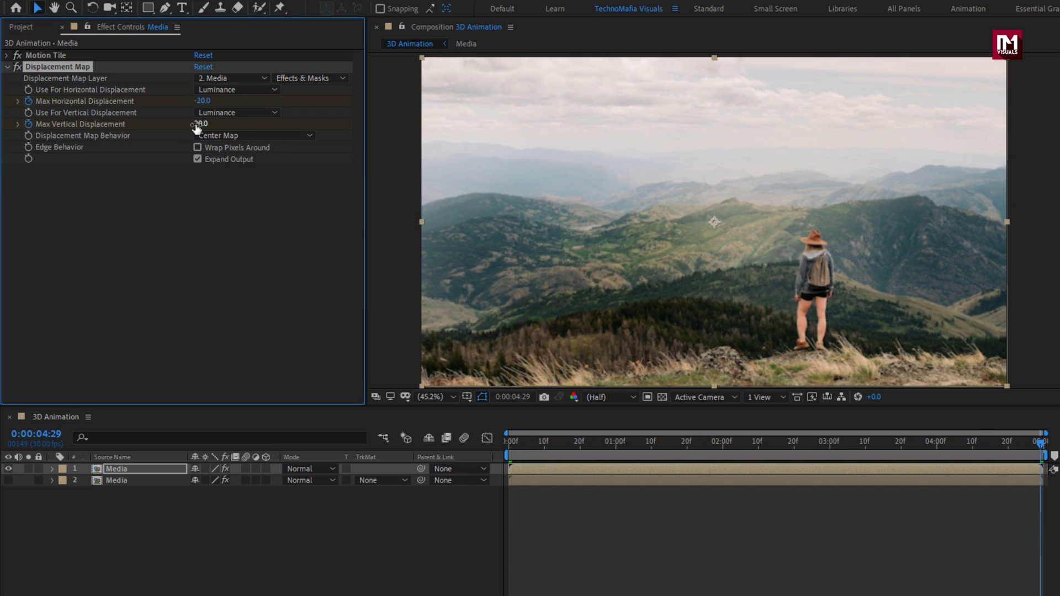
pyautogui.click(201, 123)
pyautogui.write('-20')
pyautogui.press('Return')
# Preview the displacement animation from the start of the composition
pyautogui.click(507, 443)
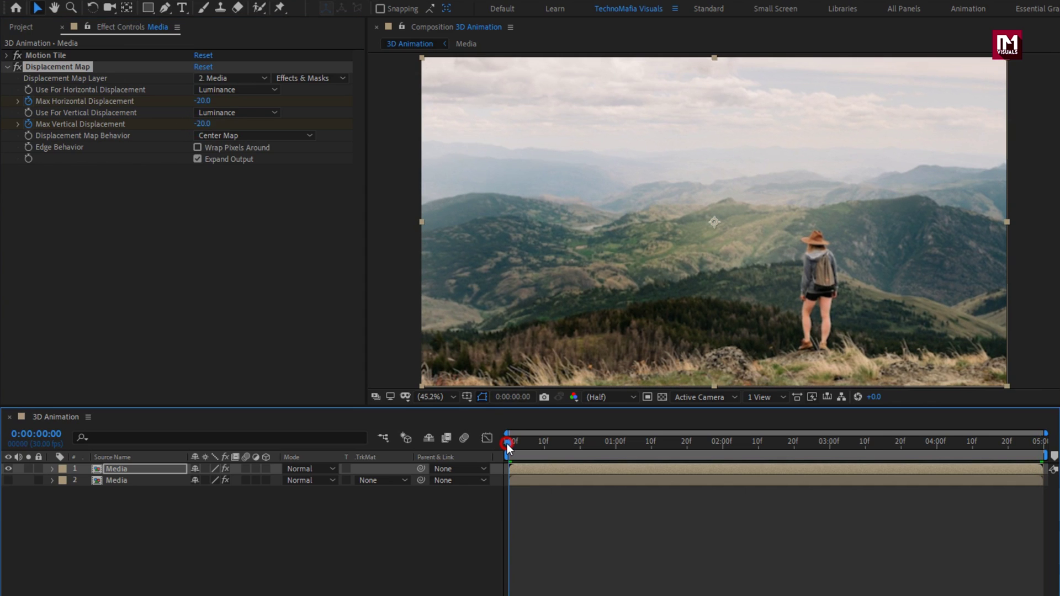
pyautogui.press('space')
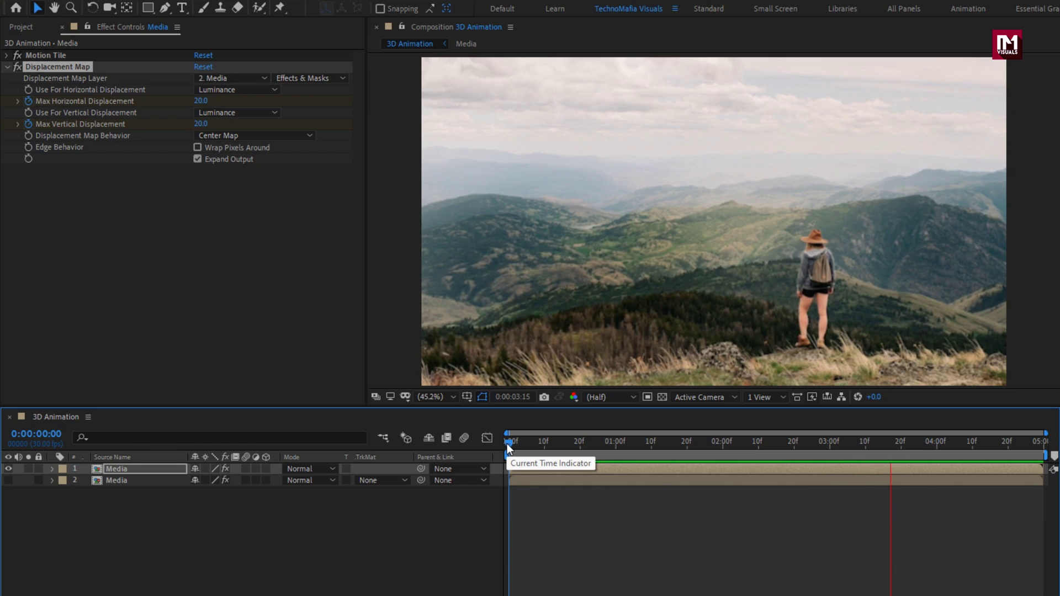
pyautogui.moveTo(507, 442)
pyautogui.mouseDown()
pyautogui.moveTo(1032, 443)
pyautogui.moveTo(522, 447)
pyautogui.mouseUp()
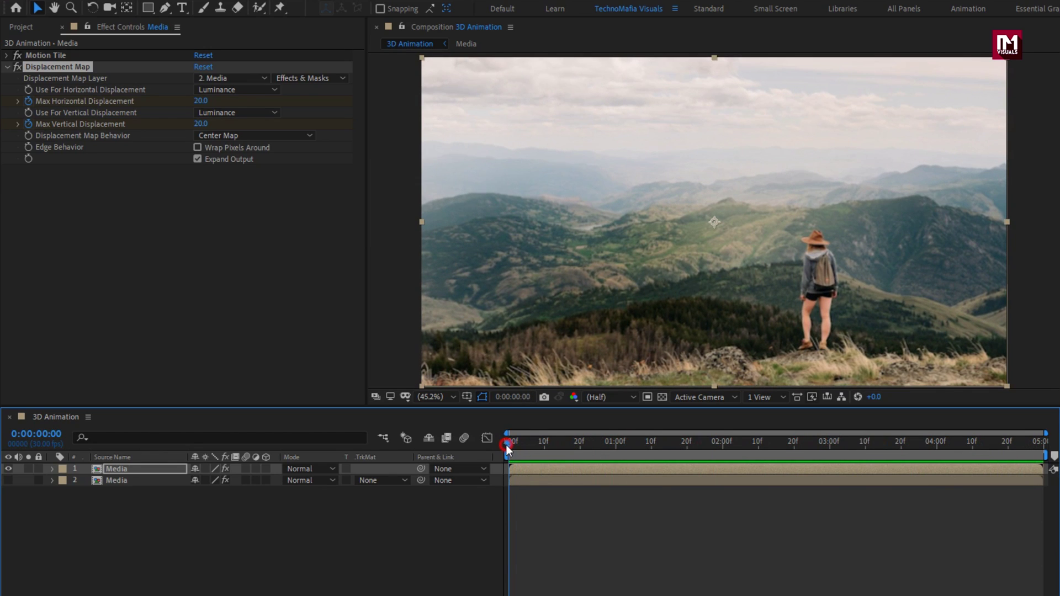
# Create a Null Object and set both Media layers' Parent & Link to 1. Null 1
pyautogui.rightClick(222, 522)
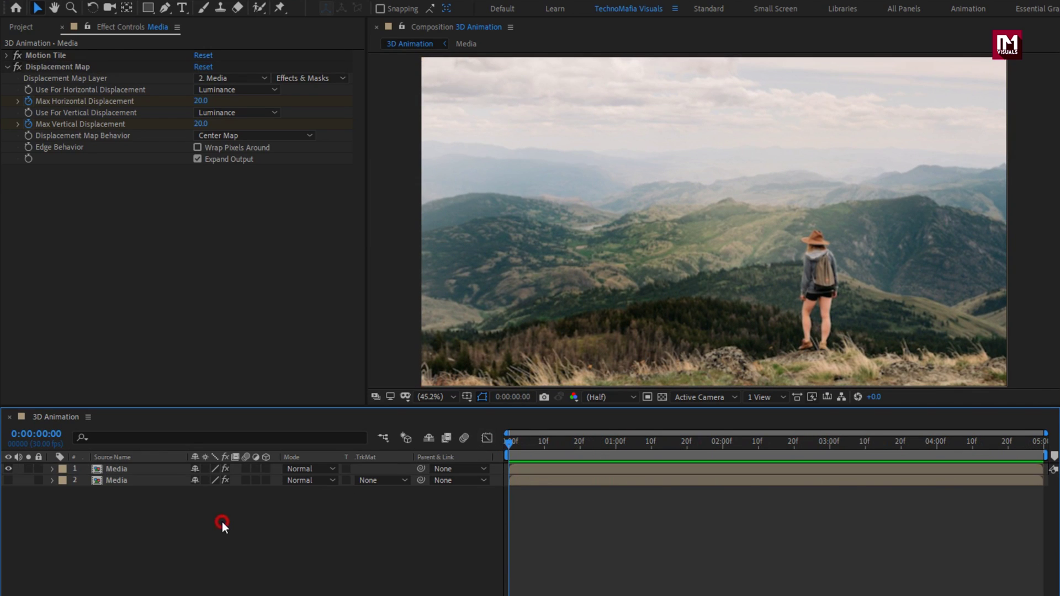
pyautogui.moveTo(259, 368)
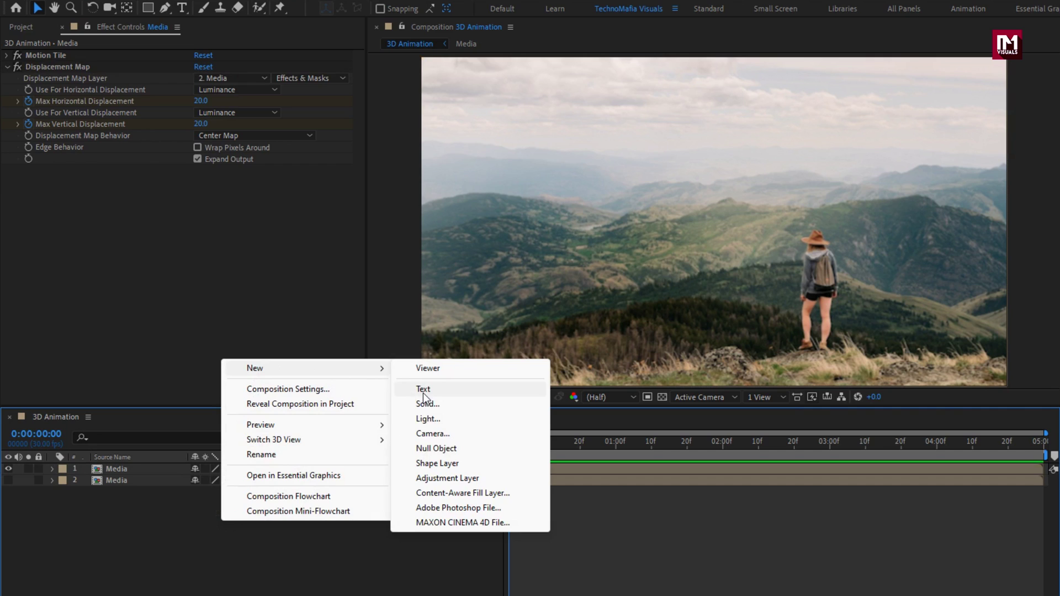
pyautogui.click(434, 447)
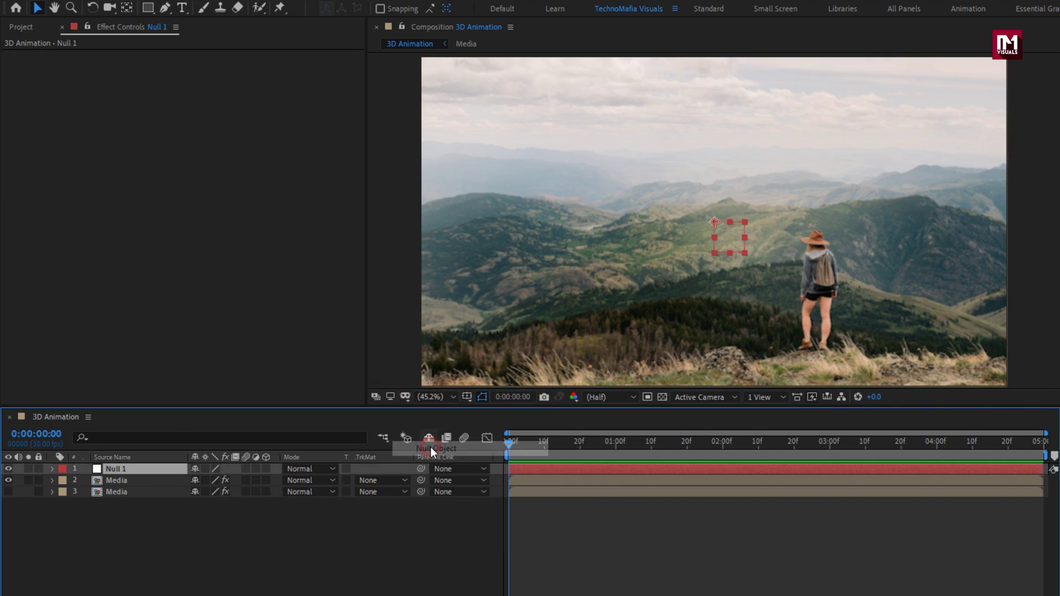
pyautogui.click(117, 492)
pyautogui.keyDown('shift'); pyautogui.click(121, 482); pyautogui.keyUp('shift')
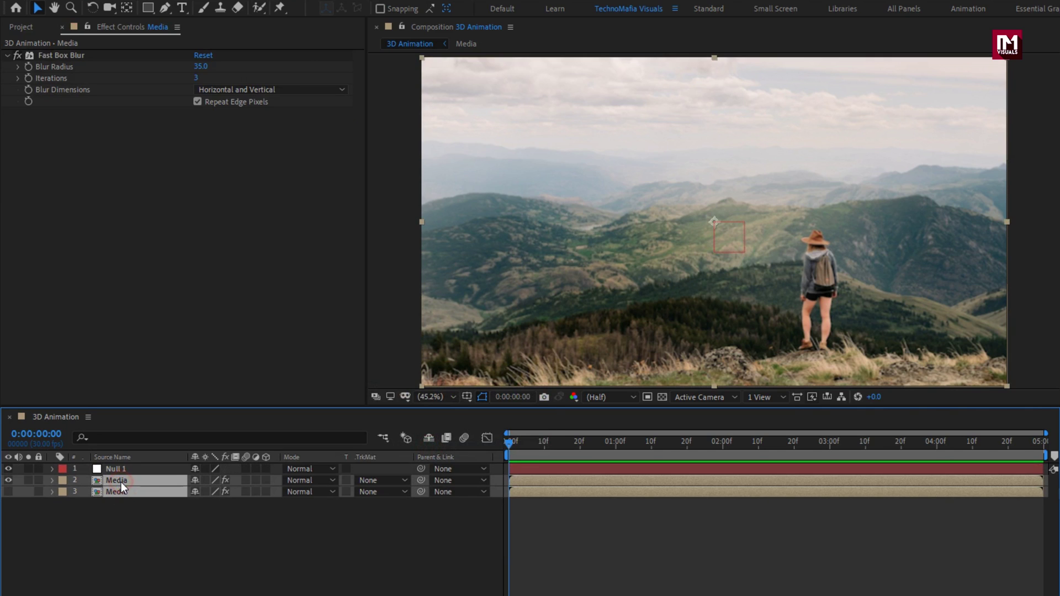
pyautogui.click(444, 480)
pyautogui.click(462, 514)
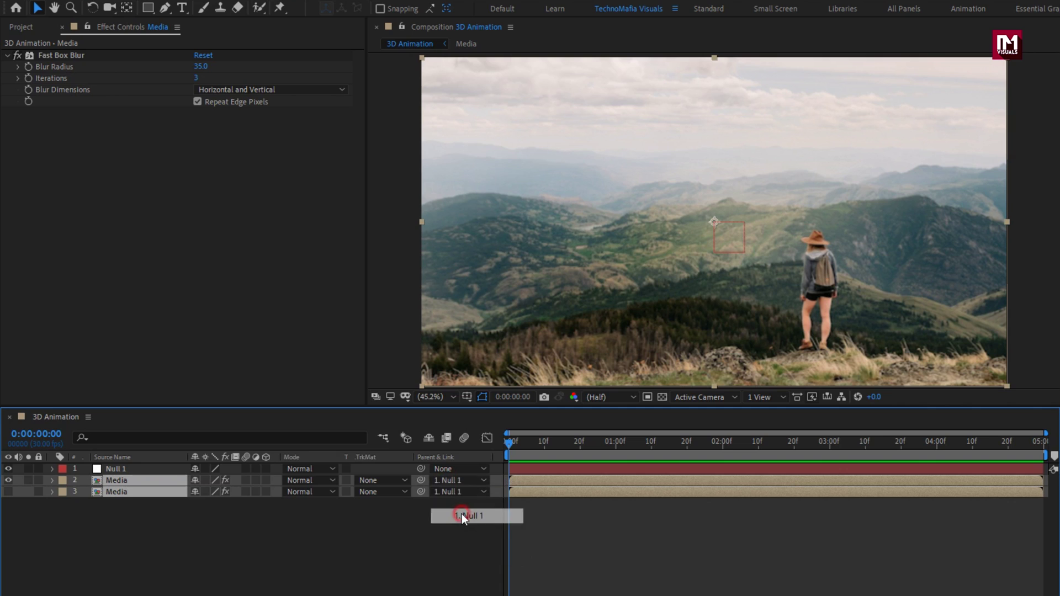
# Keyframe Null 1's Scale at 100% at the end and 105% at the start, then scrub to check
pyautogui.click(135, 470)
pyautogui.press('s')
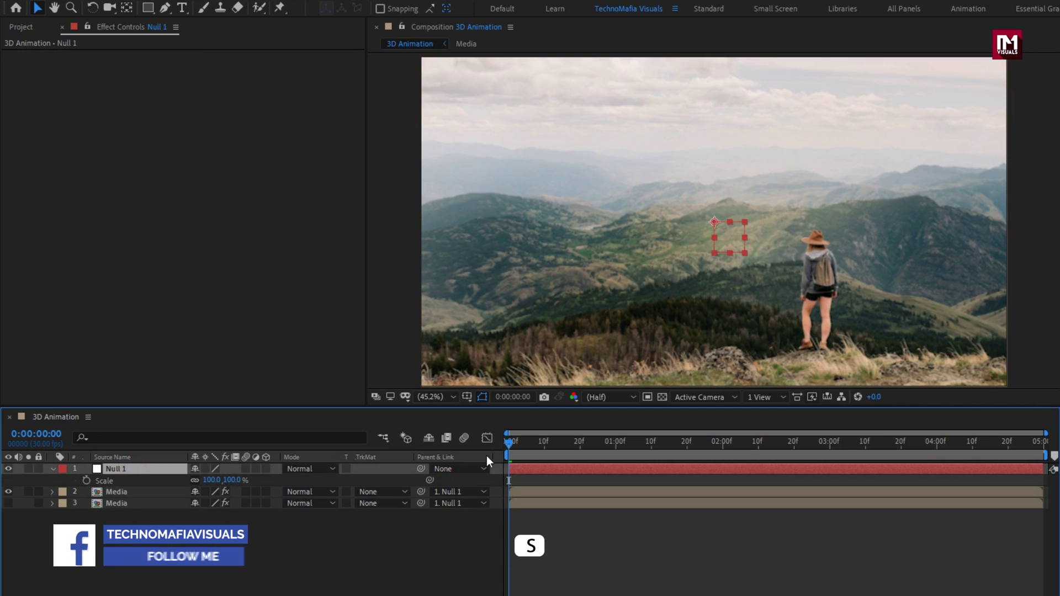
pyautogui.moveTo(511, 445); pyautogui.dragTo(1041, 445)
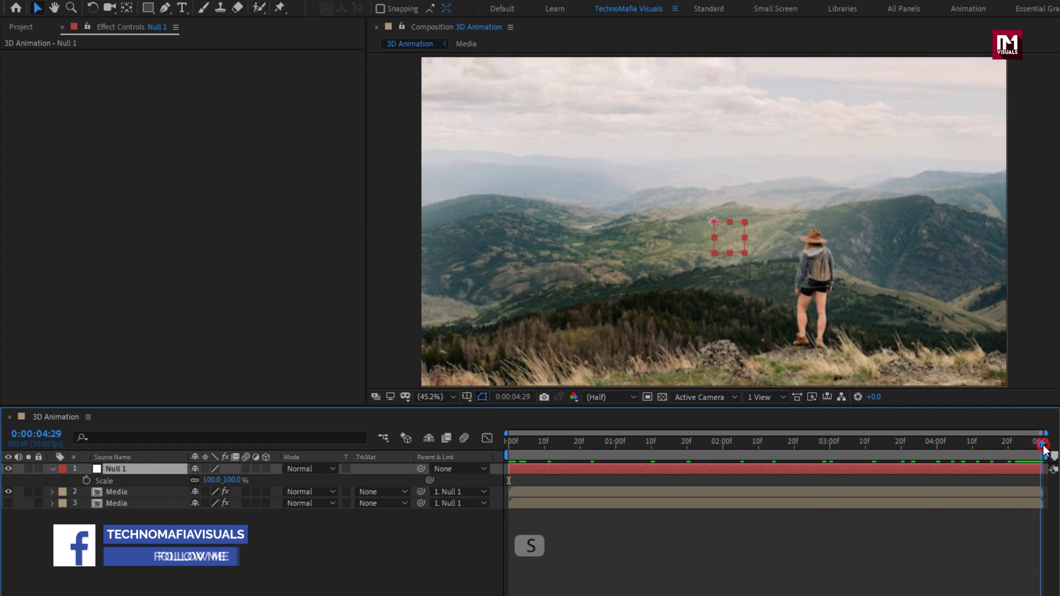
pyautogui.click(85, 480)
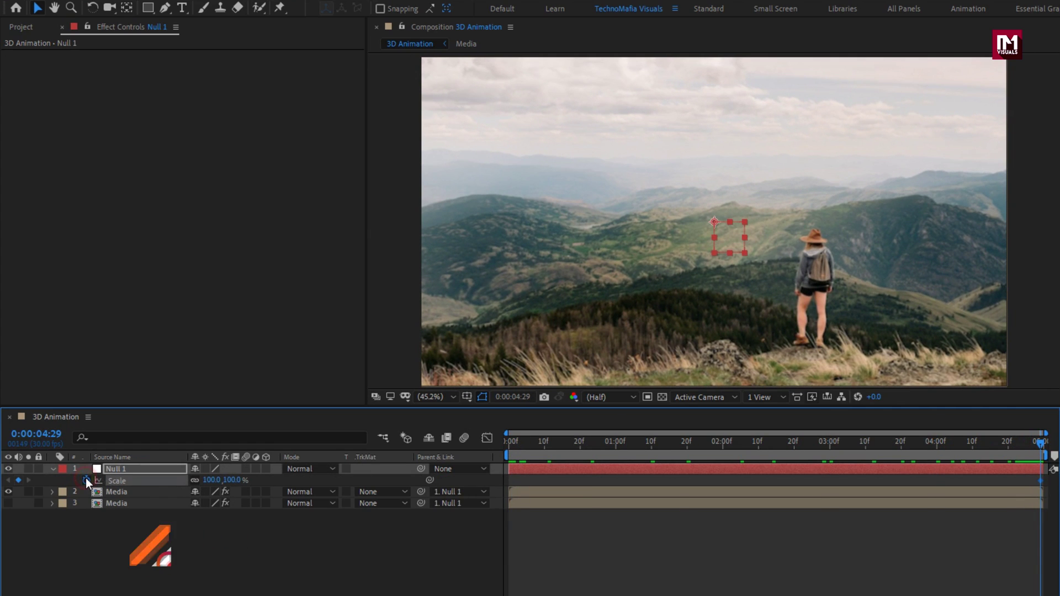
pyautogui.moveTo(692, 443); pyautogui.dragTo(507, 445)
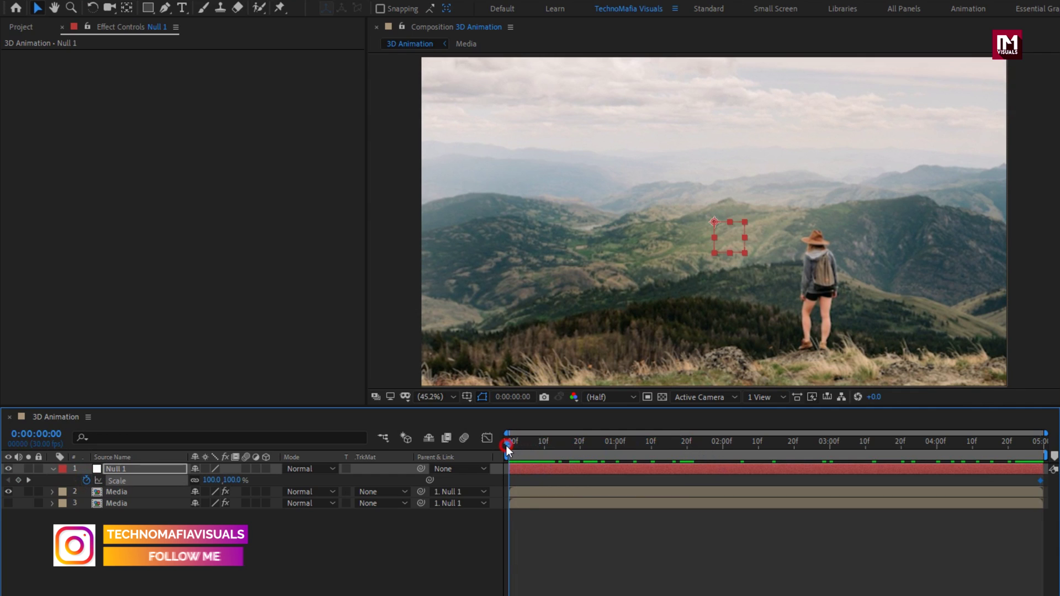
pyautogui.click(232, 480)
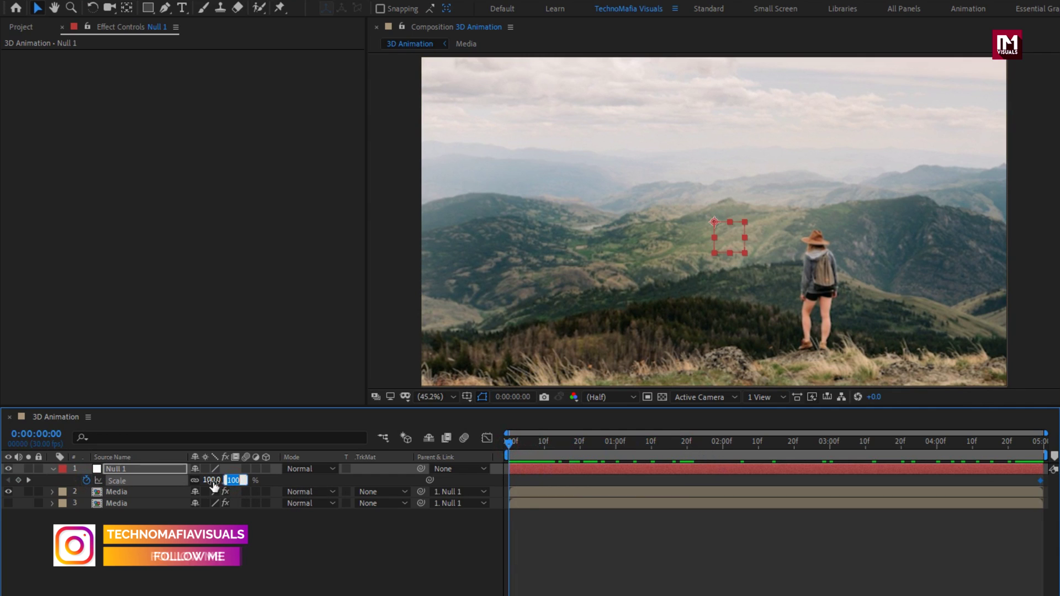
pyautogui.write('105')
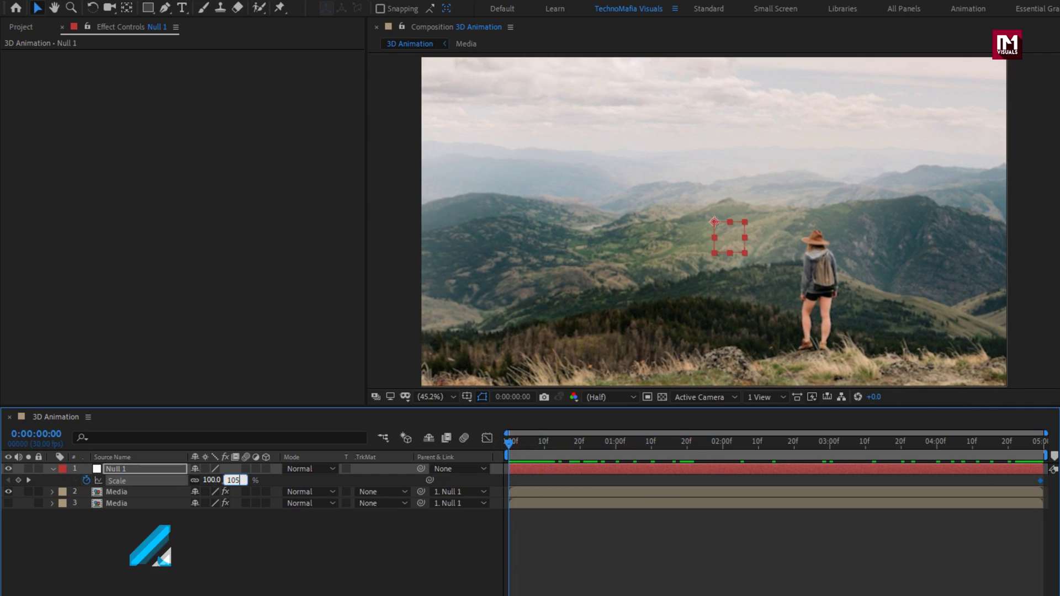
pyautogui.press('Return')
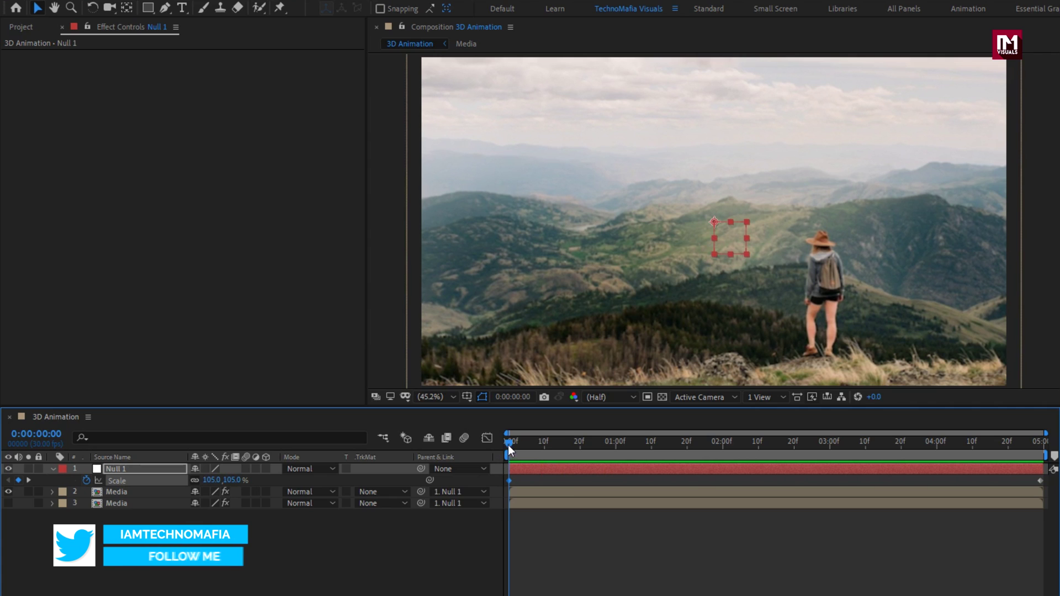
pyautogui.moveTo(508, 445)
pyautogui.mouseDown()
pyautogui.moveTo(1003, 449)
pyautogui.moveTo(509, 452)
pyautogui.mouseUp()
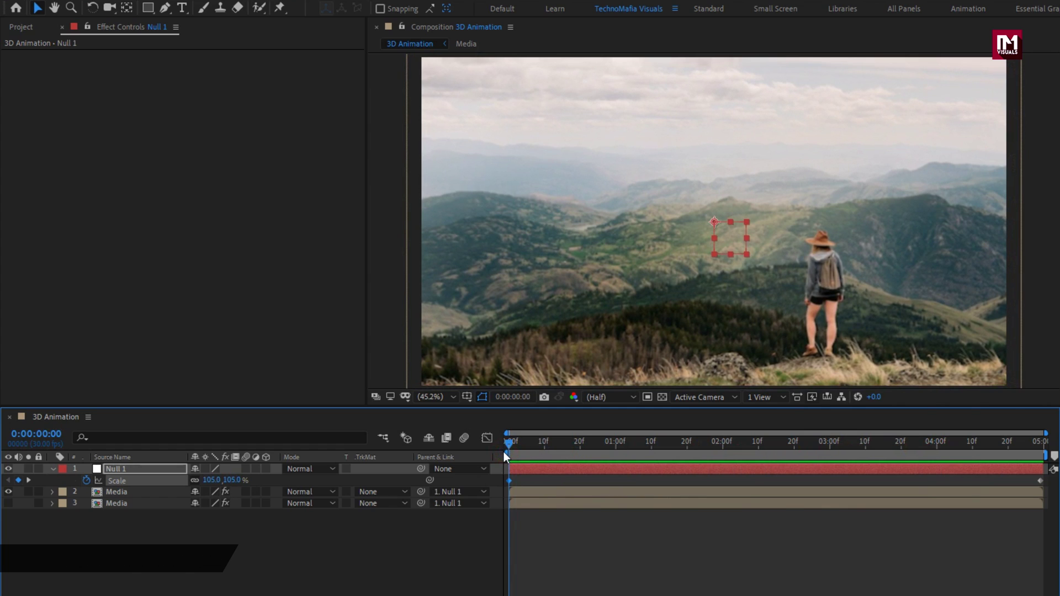
# Add a new adjustment layer at the top of the composition
pyautogui.click(54, 469)
pyautogui.click(127, 511)
pyautogui.rightClick(131, 508)
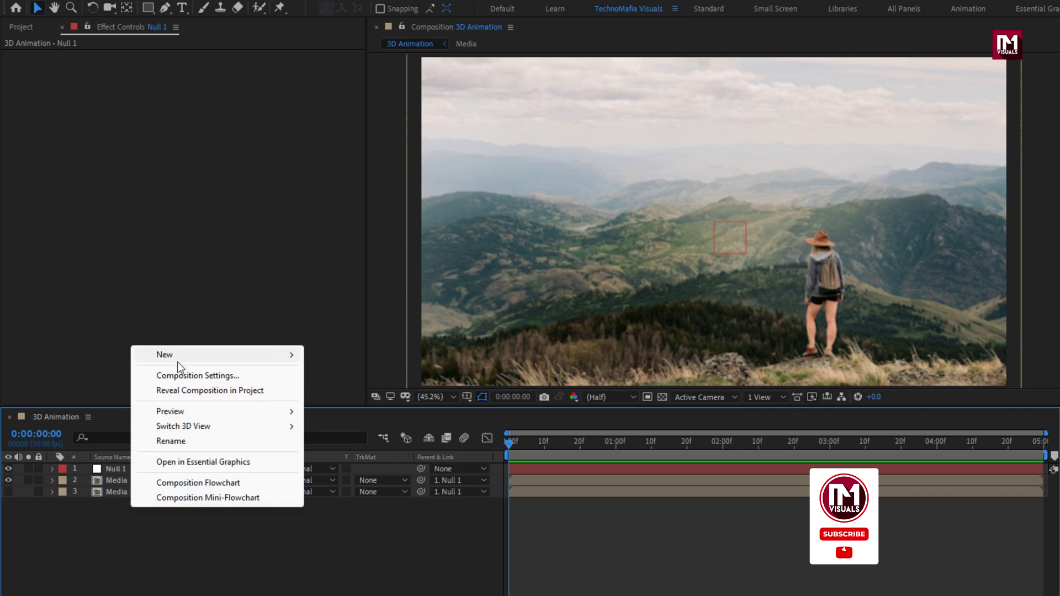
pyautogui.moveTo(177, 359)
pyautogui.click(375, 464)
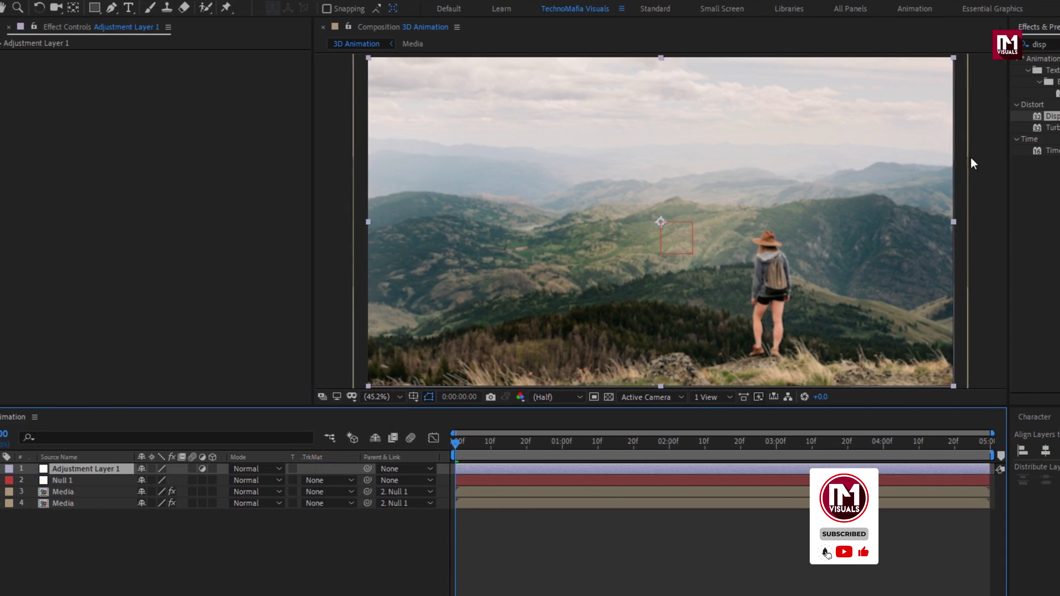
# Apply Optics Compensation to the adjustment layer, found by searching 'opt' in Effects & Presets
pyautogui.click(892, 45)
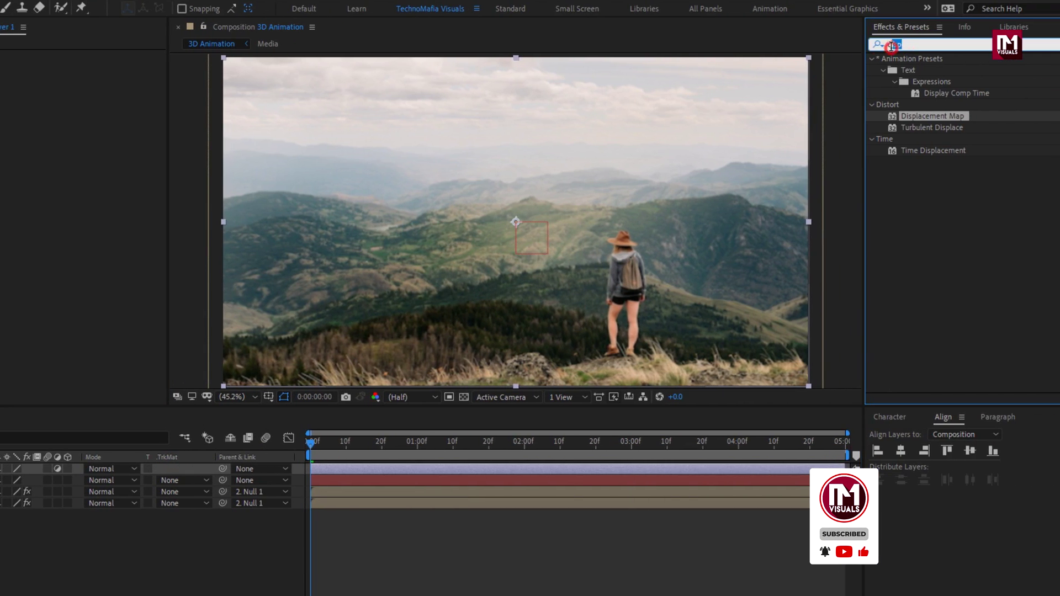
pyautogui.write('op')
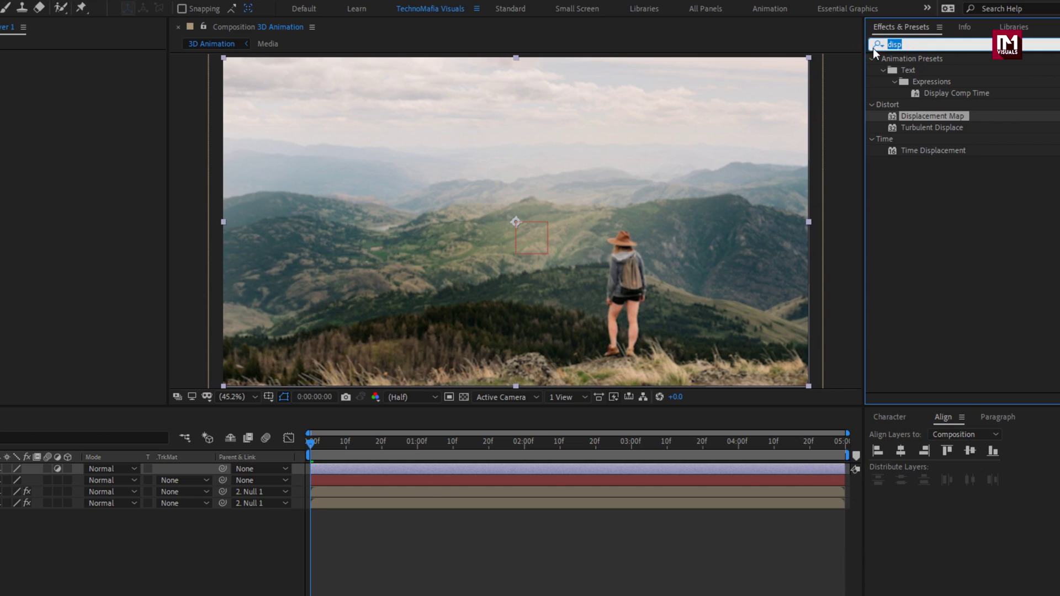
pyautogui.write('t')
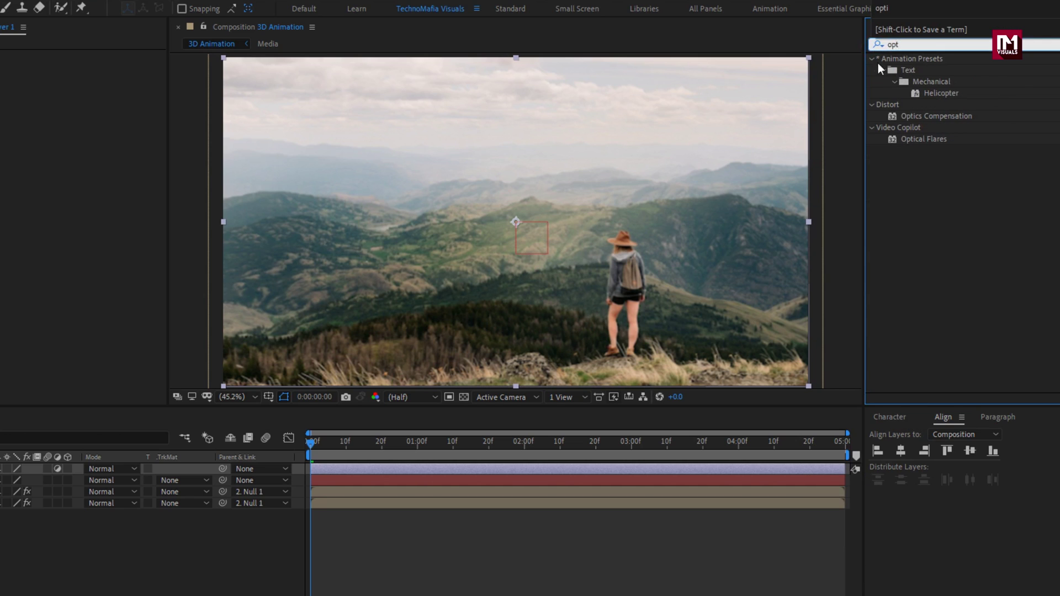
pyautogui.moveTo(943, 118); pyautogui.dragTo(572, 189)
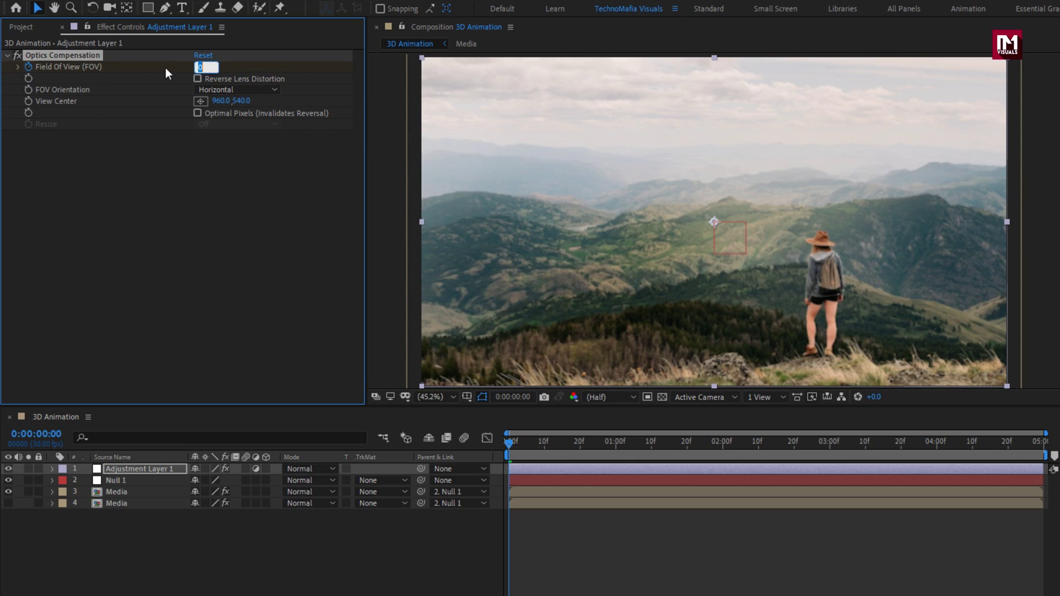
# Set Optics Compensation's Field of View to 40 and scrub the clip to check the distortion
pyautogui.write('40')
pyautogui.press('Return')
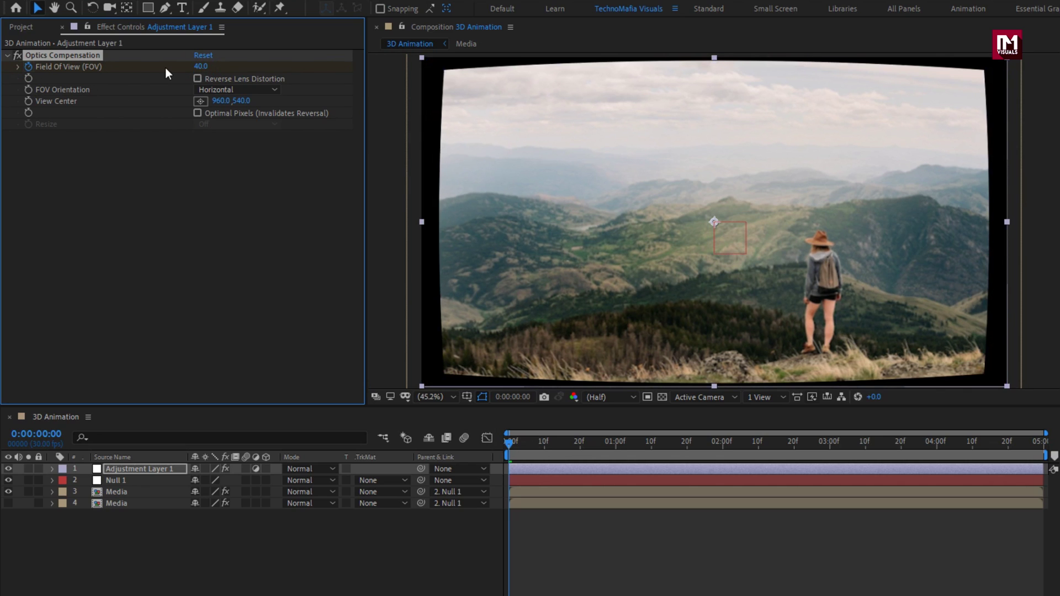
pyautogui.moveTo(556, 444); pyautogui.dragTo(1041, 443)
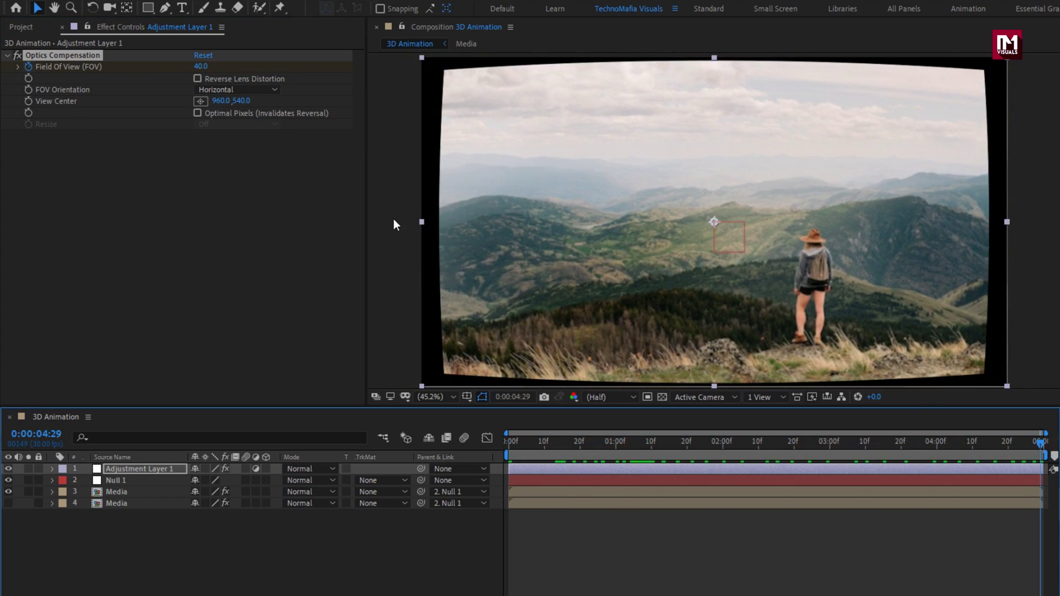
# Change Field of View to 10, enable Reverse Lens Distortion, and scrub from the start
pyautogui.click(200, 67)
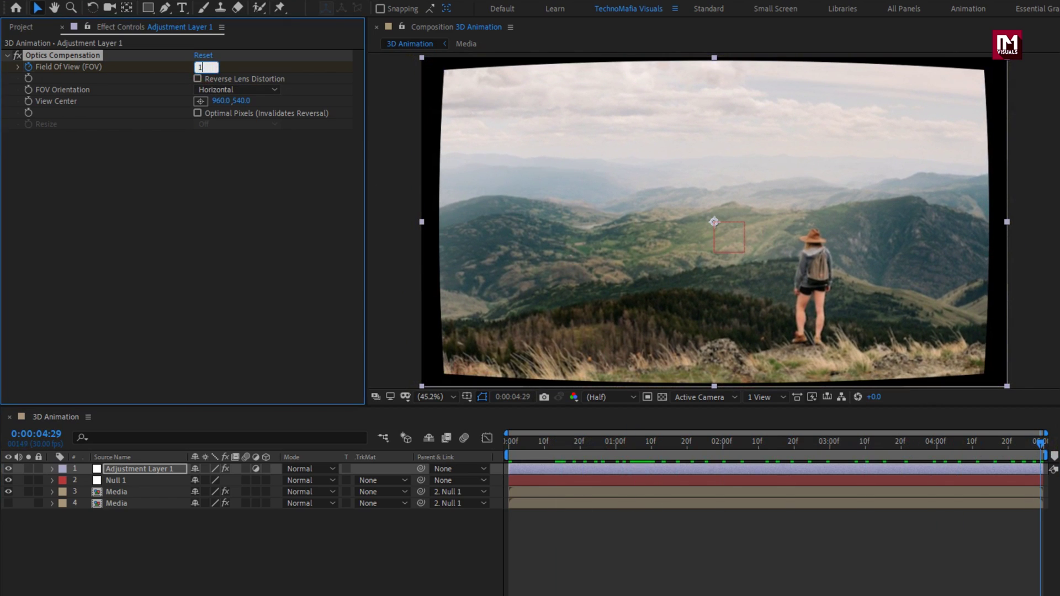
pyautogui.write('10')
pyautogui.press('Return')
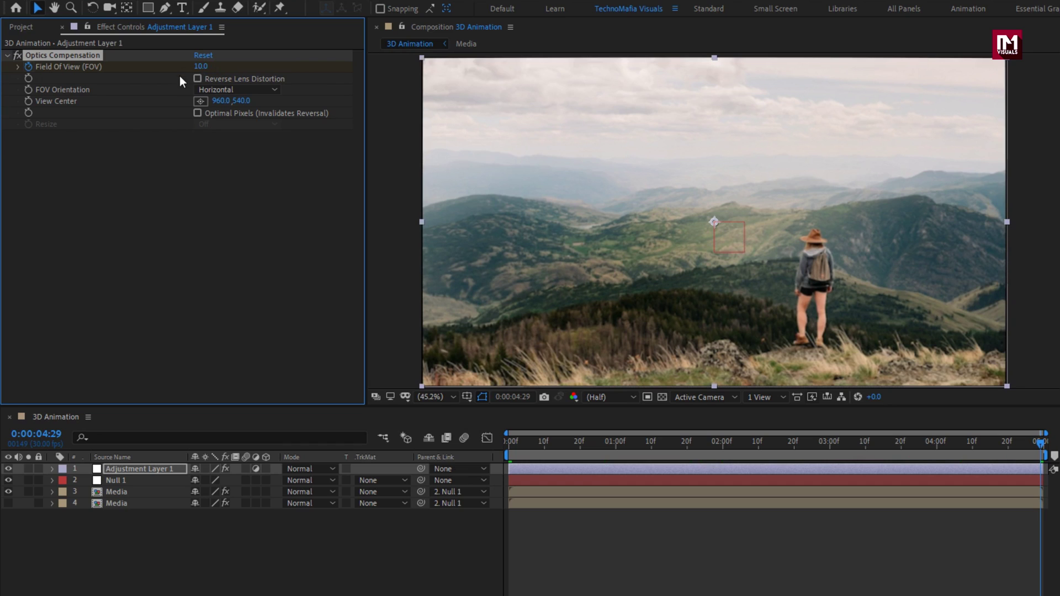
pyautogui.click(197, 79)
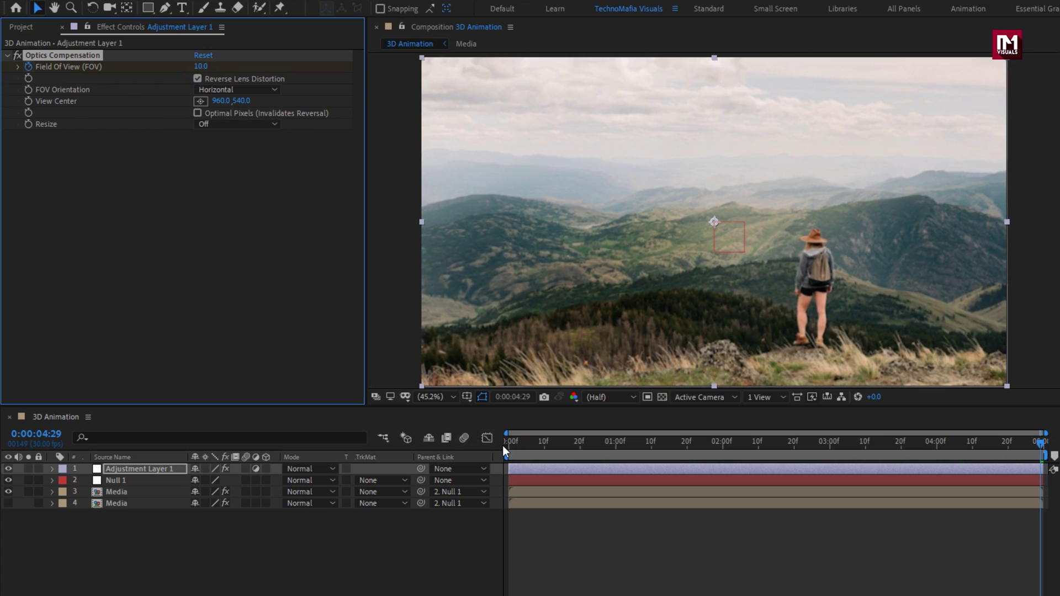
pyautogui.moveTo(504, 444)
pyautogui.mouseDown()
pyautogui.moveTo(1034, 443)
pyautogui.moveTo(526, 442)
pyautogui.moveTo(509, 446)
pyautogui.moveTo(684, 443)
pyautogui.moveTo(507, 459)
pyautogui.mouseUp()
# Keyframe Adjustment Layer 1's Field of View at 10 at 0:00 and 40 at 4:29, then preview playback
pyautogui.click(164, 470)
pyautogui.press('u')
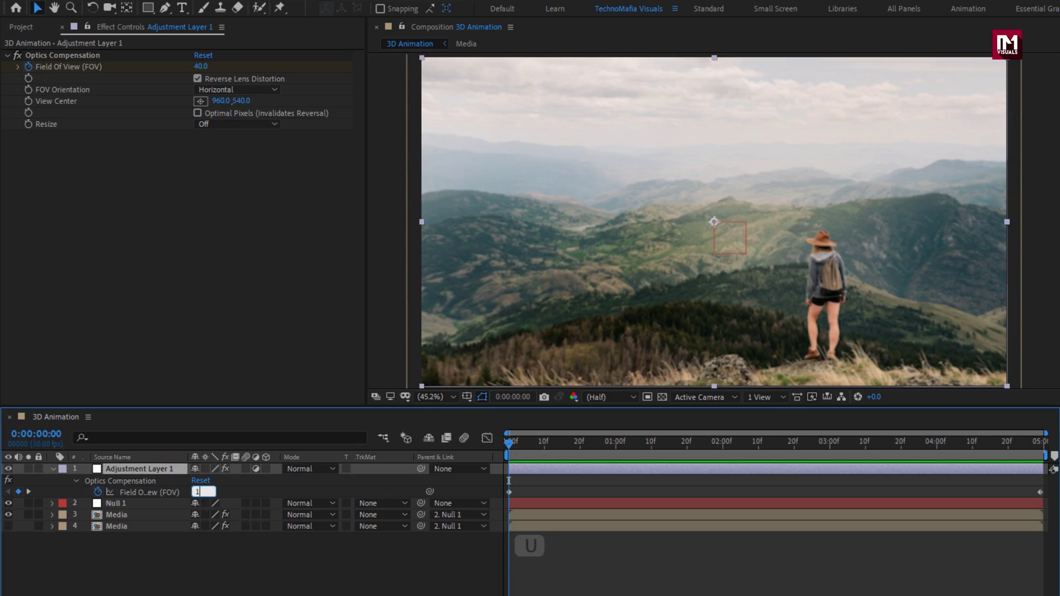
pyautogui.write('10')
pyautogui.press('Return')
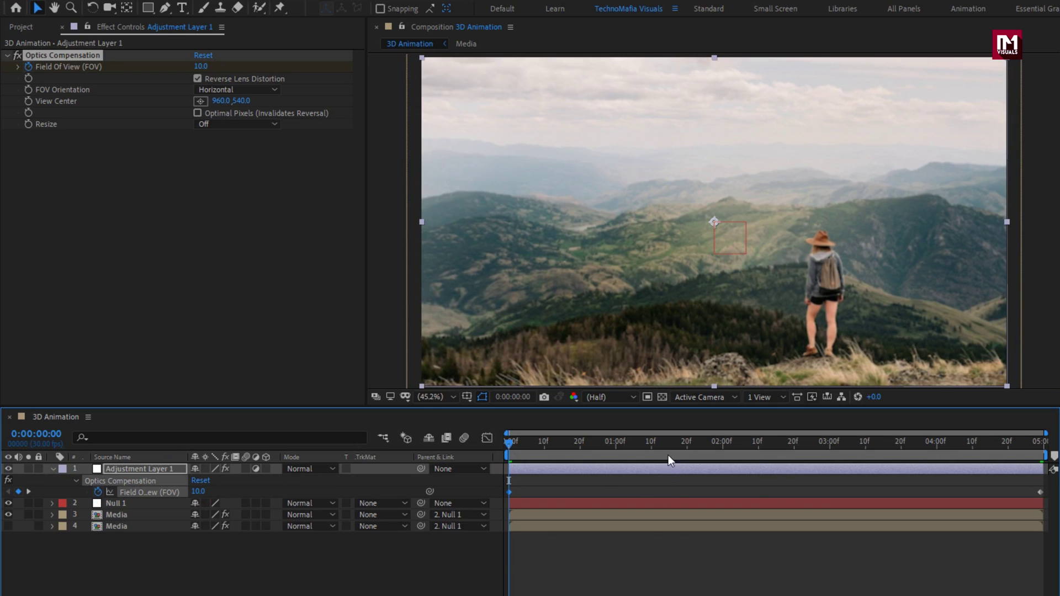
pyautogui.moveTo(673, 442); pyautogui.dragTo(1047, 444)
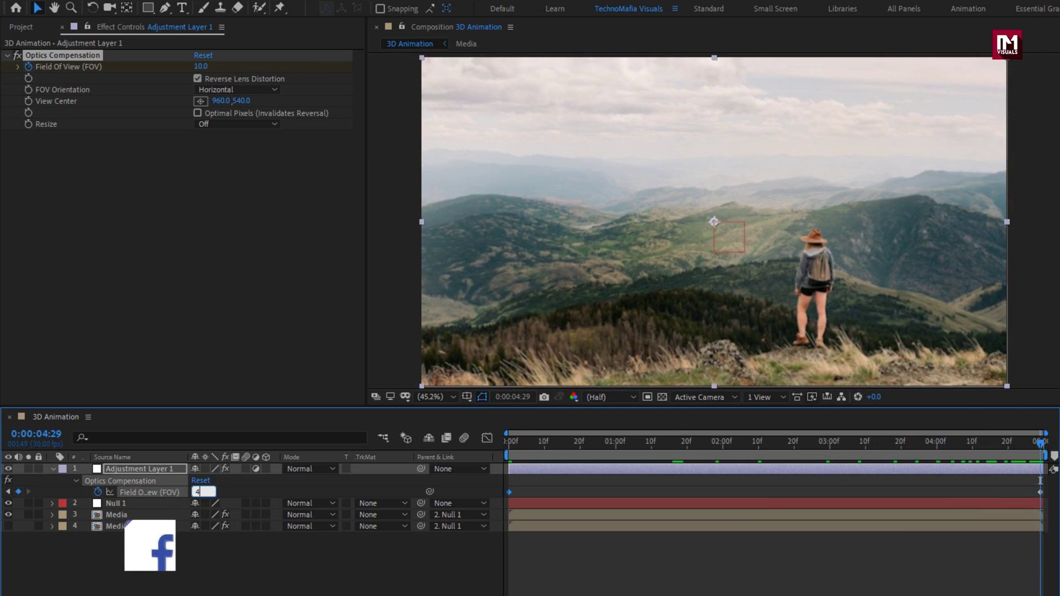
pyautogui.write('40')
pyautogui.press('Return')
pyautogui.moveTo(508, 440)
pyautogui.mouseDown()
pyautogui.moveTo(1041, 441)
pyautogui.moveTo(502, 445)
pyautogui.mouseUp()
pyautogui.press('space')
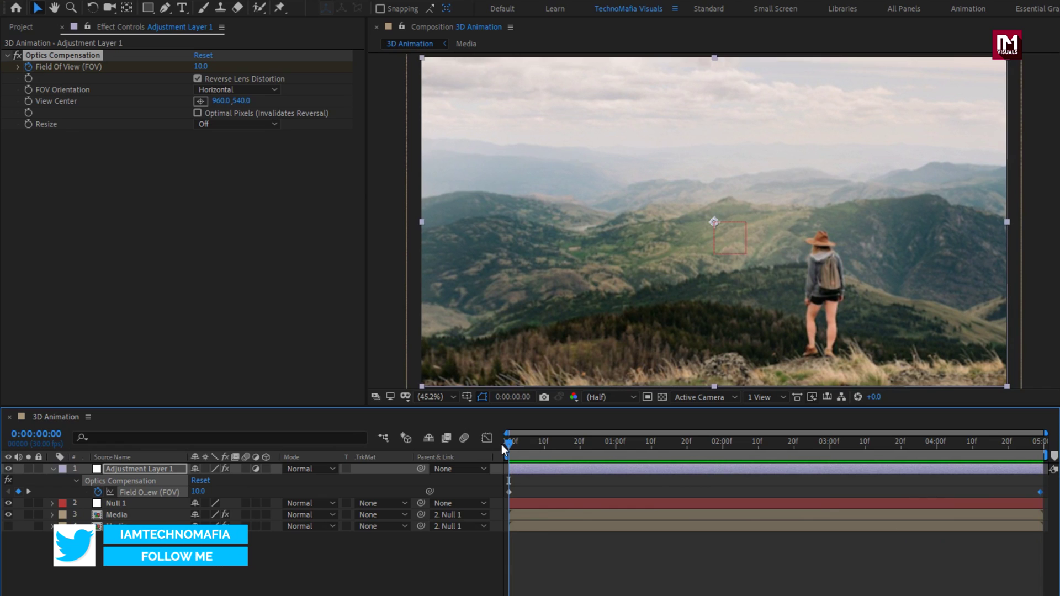
# Change the Media layer's Max Horizontal Displacement at the start to -20
pyautogui.click(146, 511)
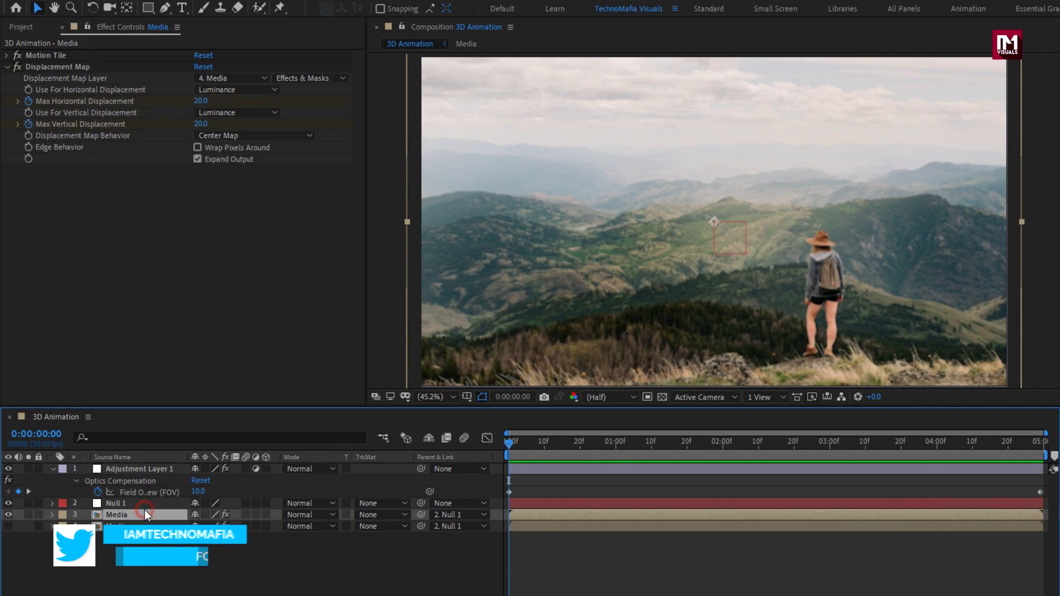
pyautogui.press('u')
pyautogui.press('u')
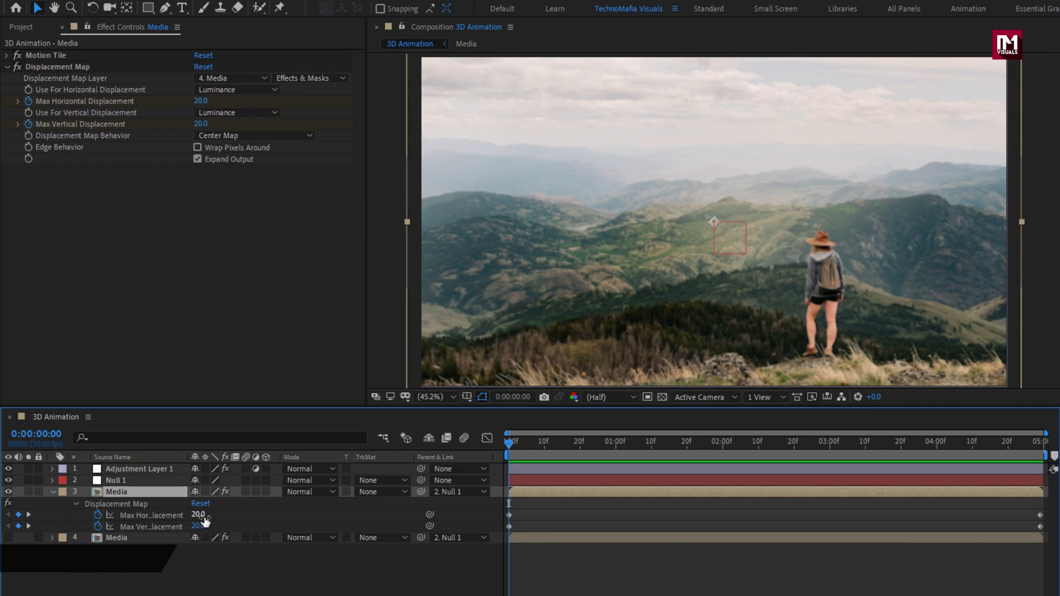
pyautogui.click(199, 515)
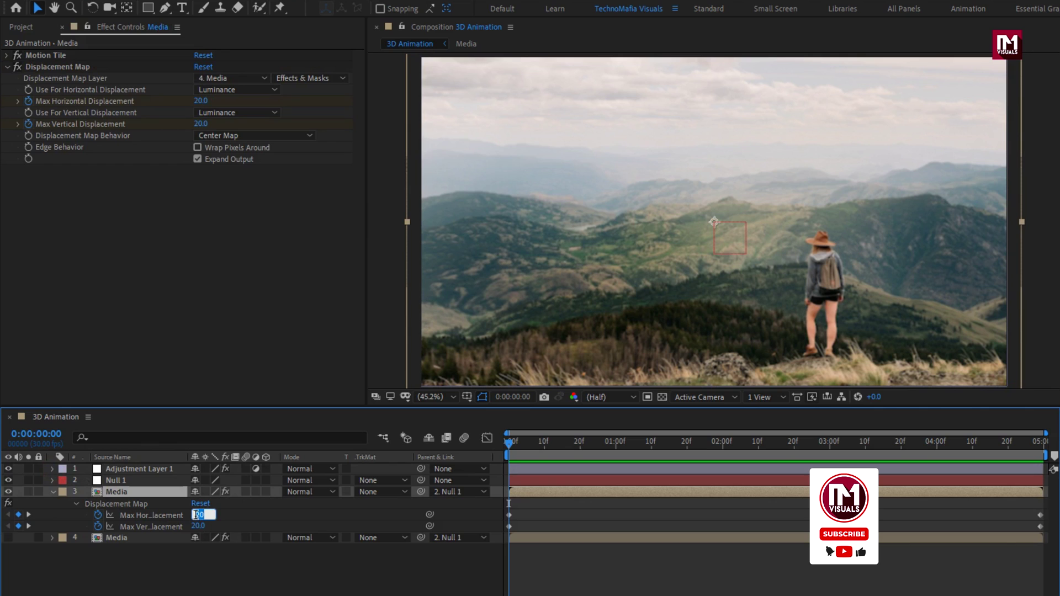
pyautogui.press('Home')
pyautogui.write('-')
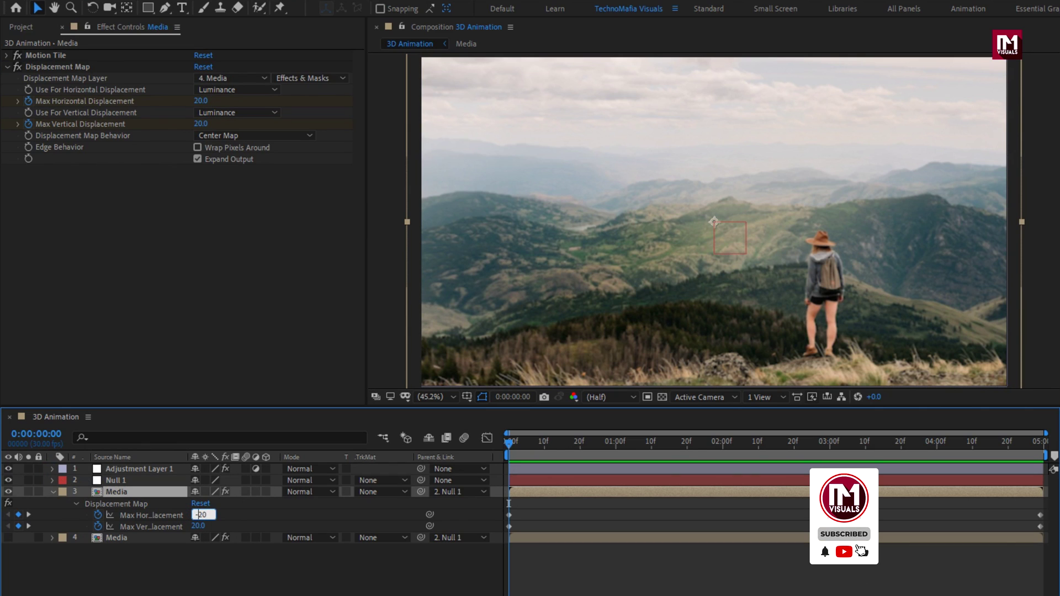
pyautogui.press('Return')
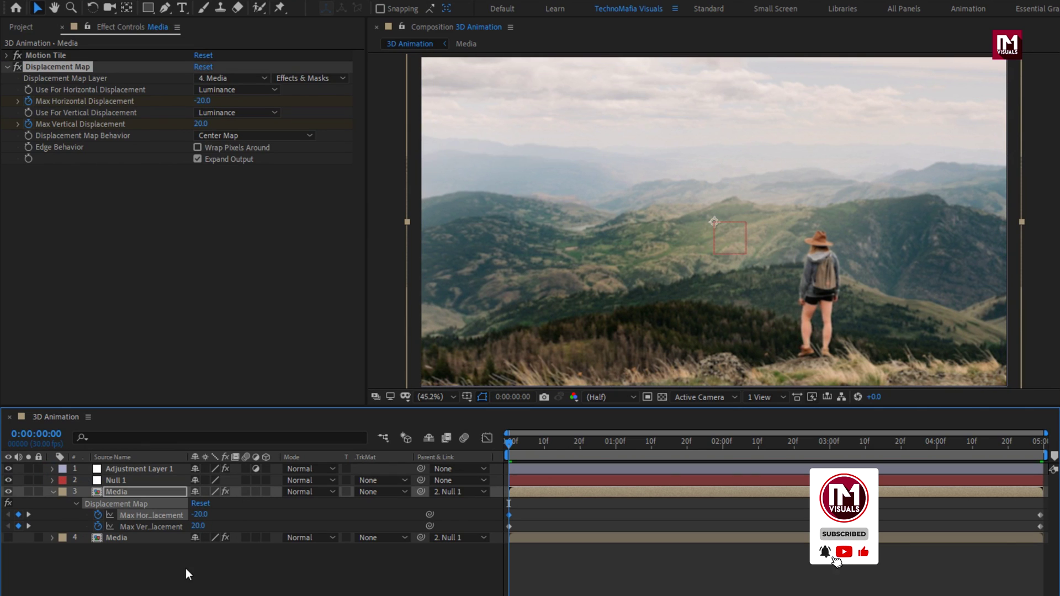
pyautogui.moveTo(505, 444); pyautogui.dragTo(1054, 437)
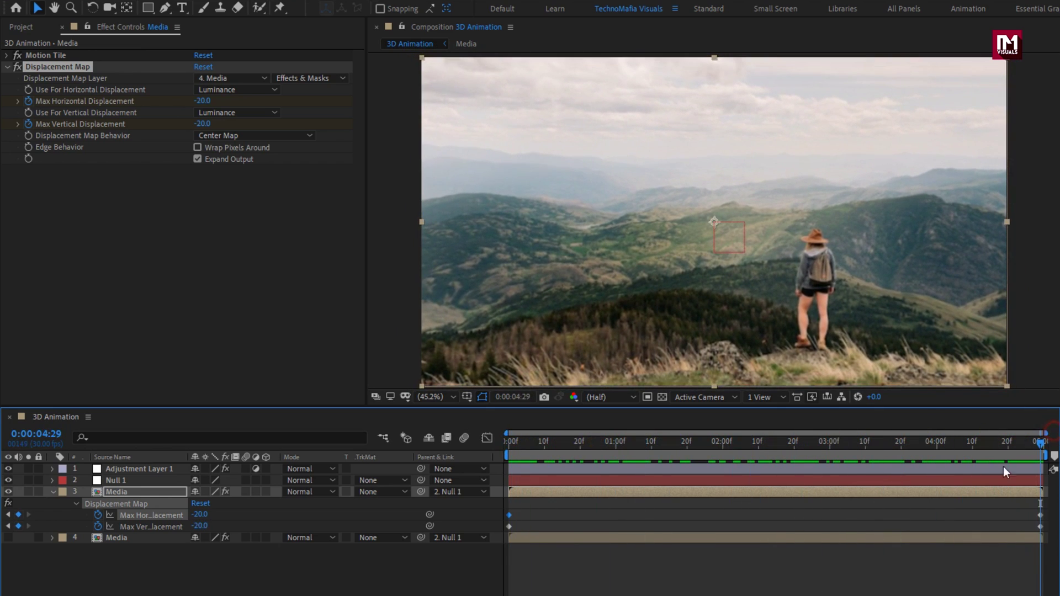
# Set Max Horizontal Displacement to 20 at the end and scrub to review the motion
pyautogui.write('20')
pyautogui.press('Return')
pyautogui.moveTo(514, 449); pyautogui.dragTo(775, 446)
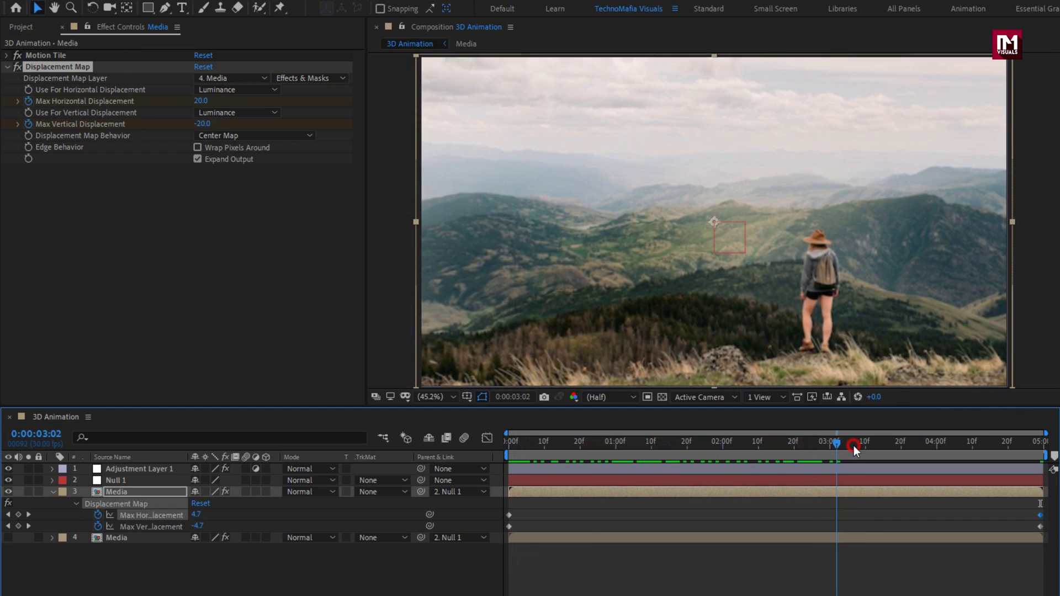
pyautogui.moveTo(853, 445); pyautogui.dragTo(947, 450)
# Set Max Vertical Displacement to -20 at the start of the clip
pyautogui.moveTo(544, 445); pyautogui.dragTo(499, 449)
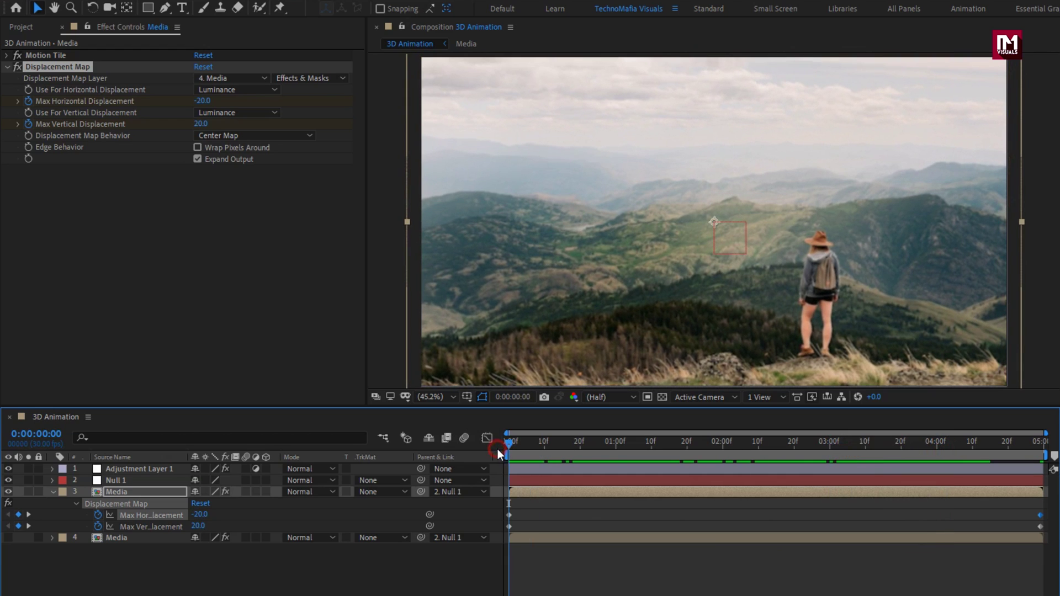
pyautogui.click(196, 527)
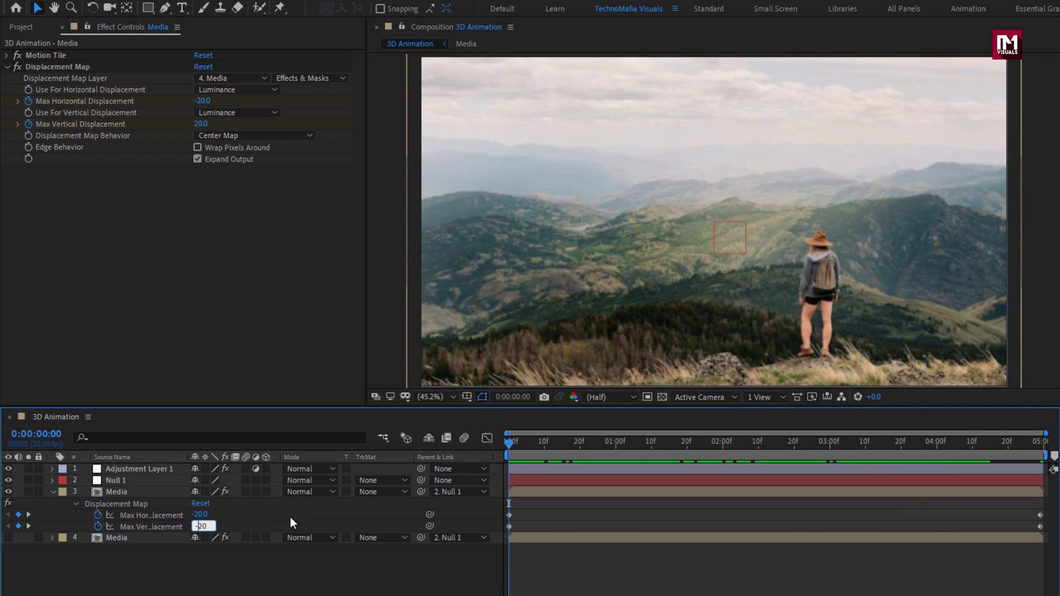
pyautogui.write('-')
pyautogui.press('Return')
pyautogui.moveTo(509, 446); pyautogui.dragTo(1042, 445)
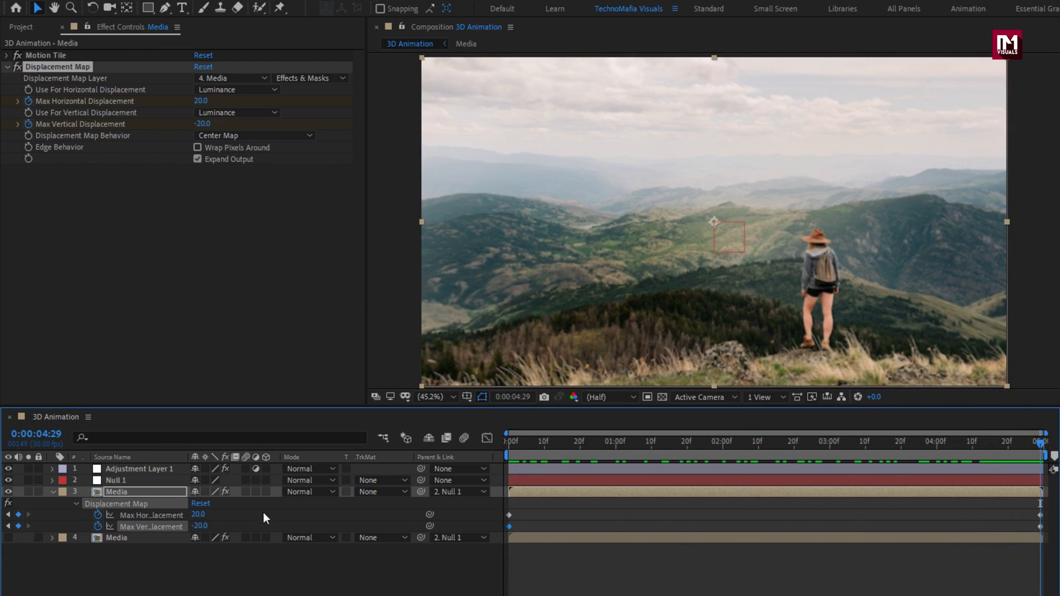
# Set Max Vertical Displacement to 20 at 4:29 and play the parallax preview
pyautogui.click(196, 525)
pyautogui.write('20')
pyautogui.press('Return')
pyautogui.press('space')
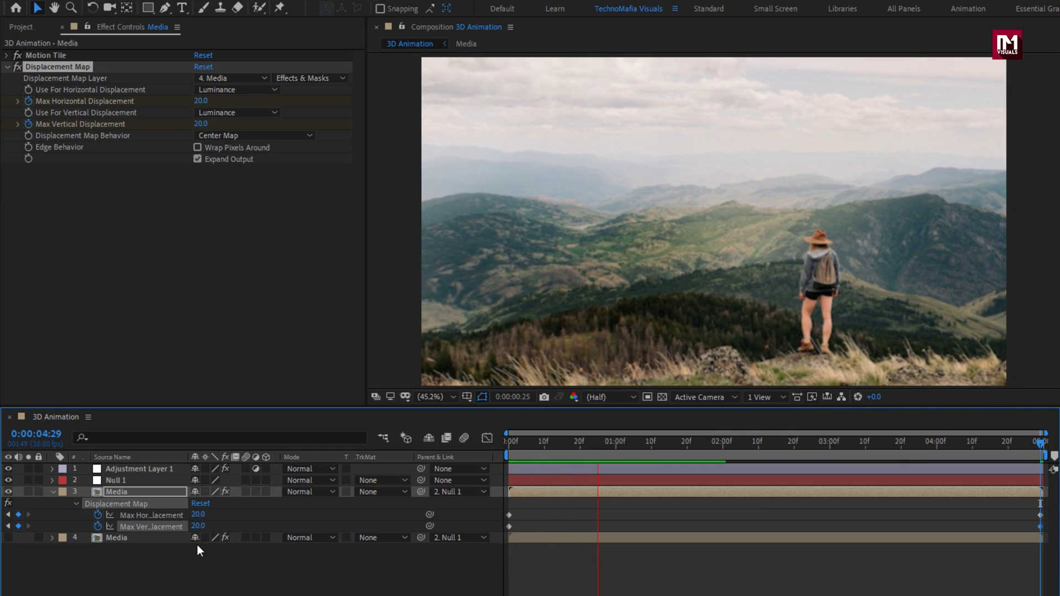